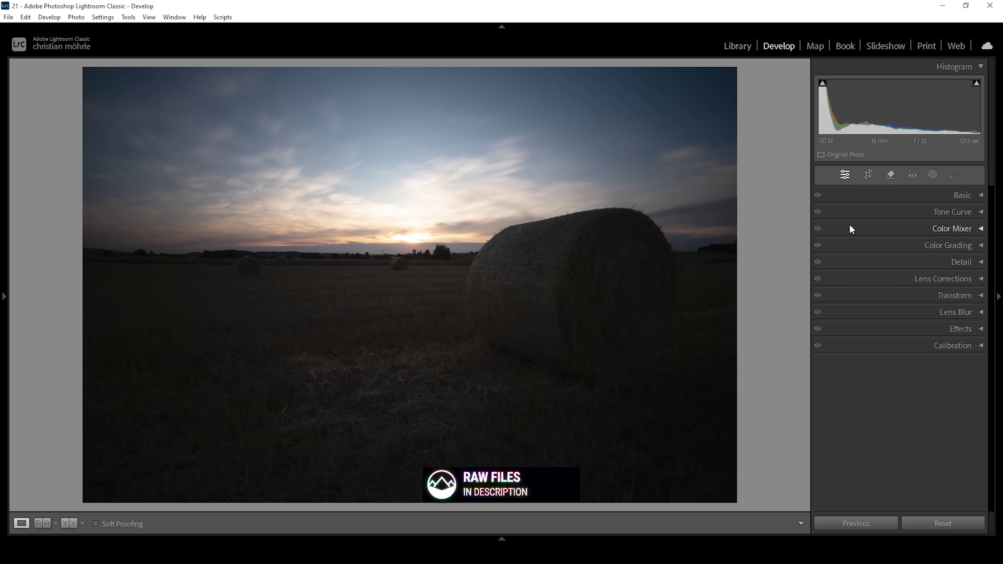
Step: Change the photo's profile to Adaptive Color in the basic adjustments
click(947, 195)
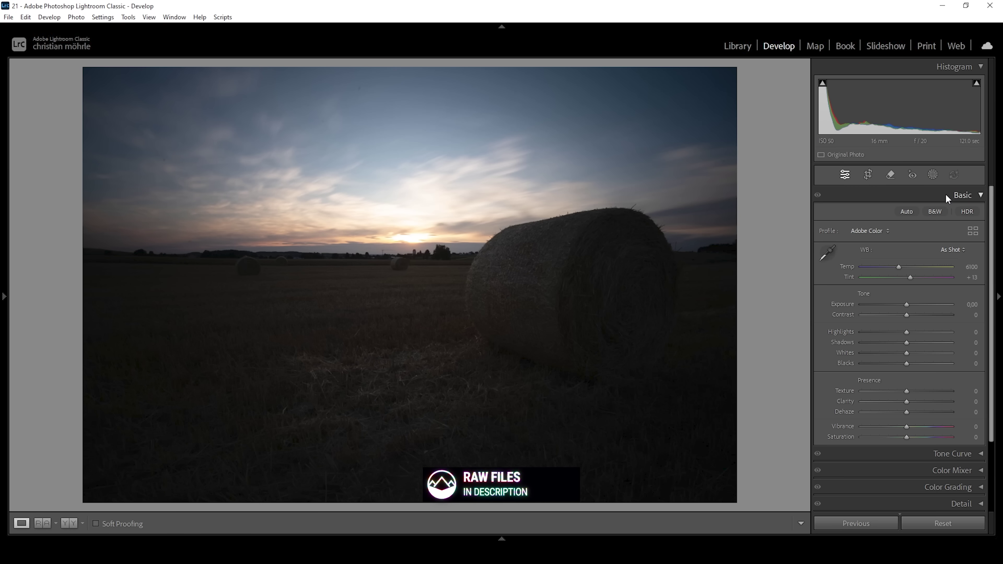
click(878, 231)
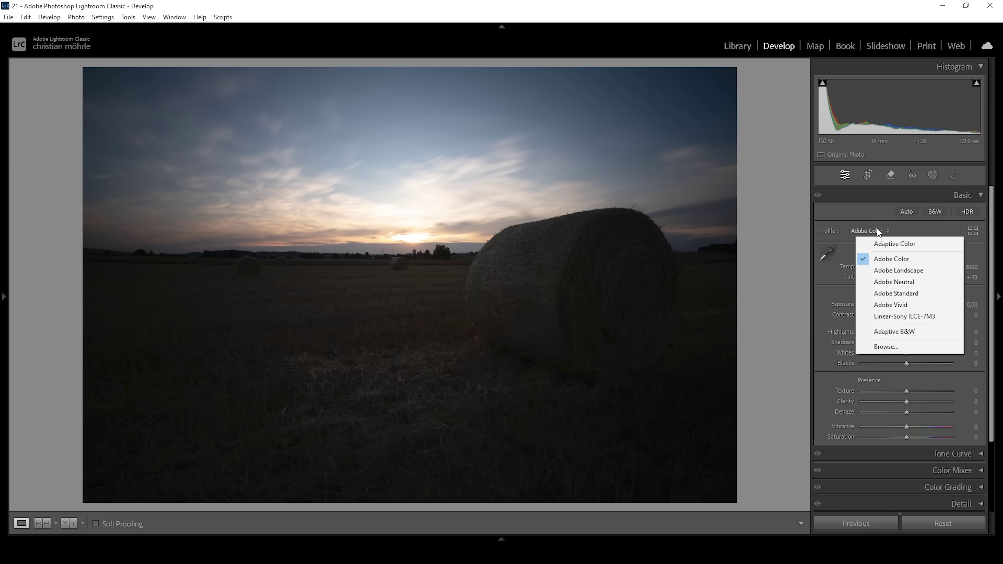
click(884, 245)
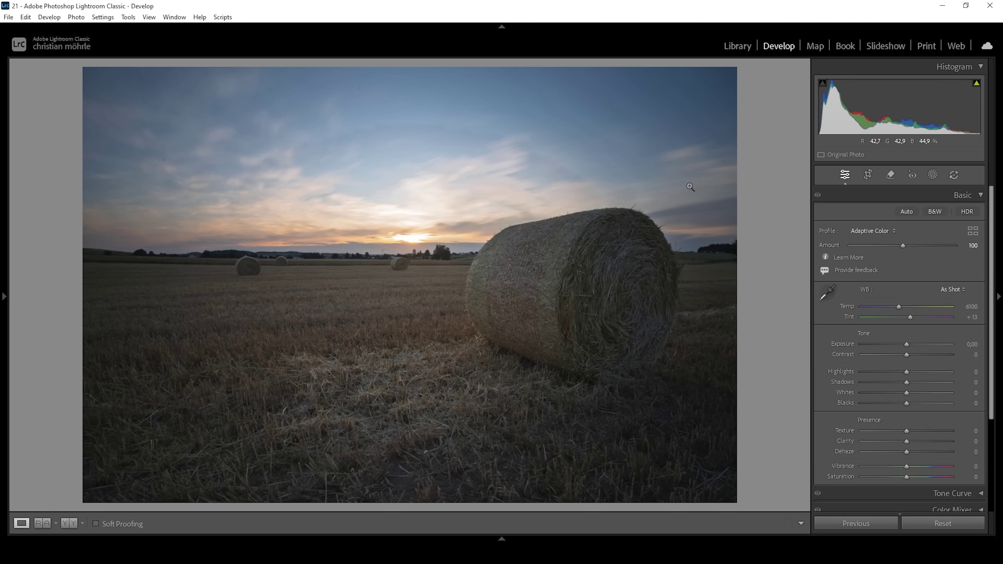
Step: Inspect the hay bale's edge against the sky up close, and set the Adaptive Color profile amount to 70
click(638, 218)
drag(712, 257, 459, 240)
drag(522, 358, 495, 372)
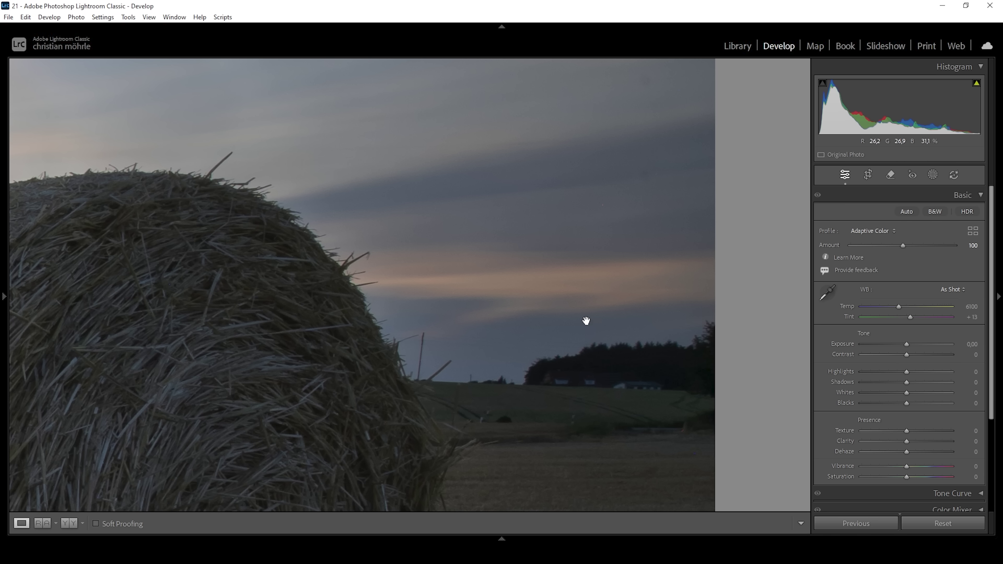
click(563, 320)
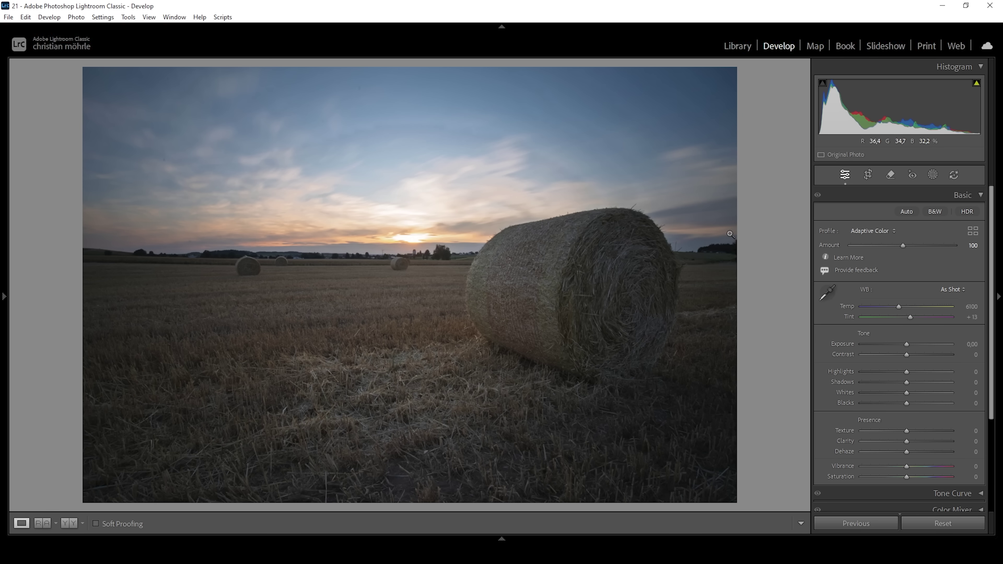
drag(902, 247, 887, 247)
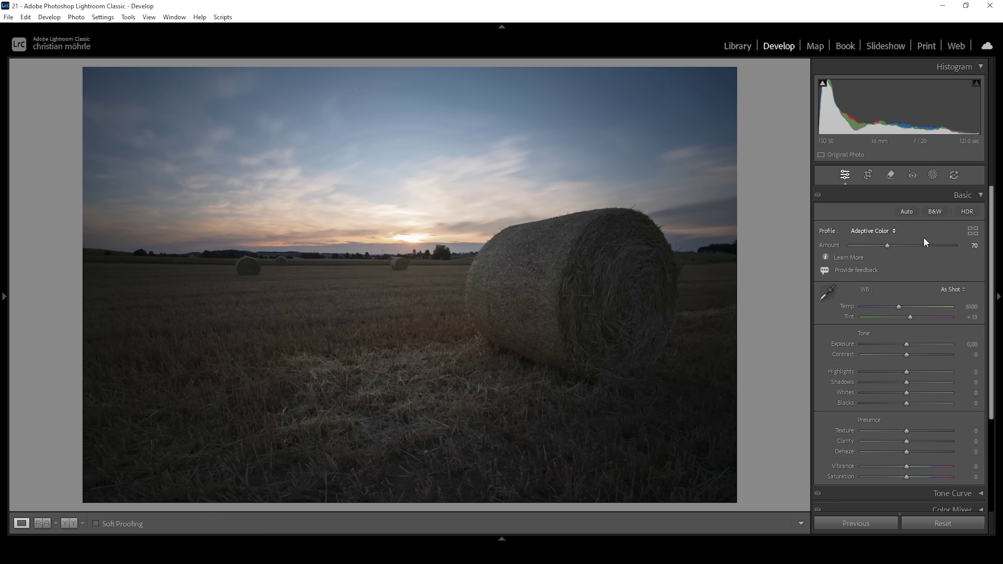
Step: Raise the shadows to +50 and warm the white balance temperature to 6750
scroll(993, 205, down, 1)
drag(993, 205, 991, 229)
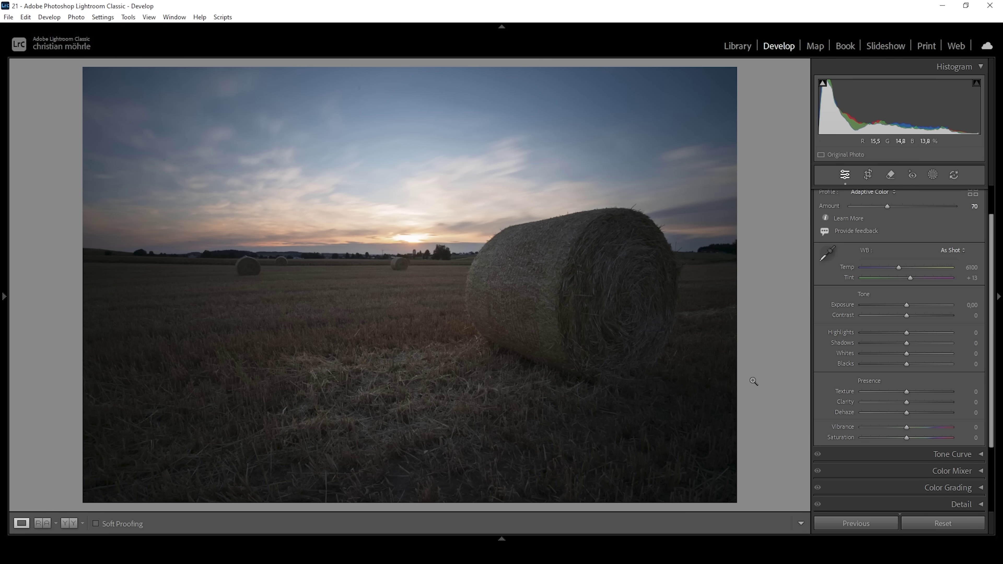
drag(991, 234, 994, 245)
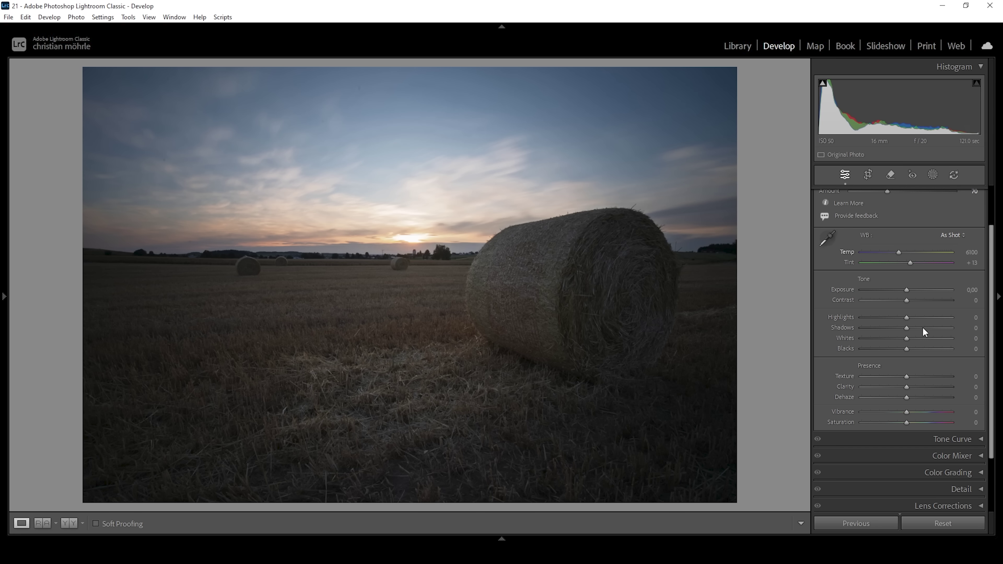
drag(910, 327, 931, 331)
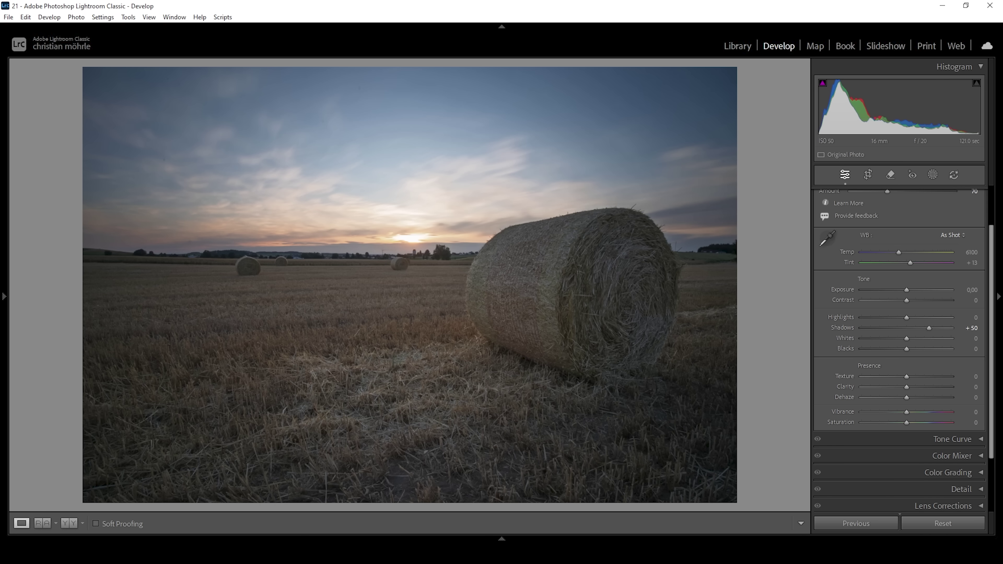
drag(899, 252, 904, 254)
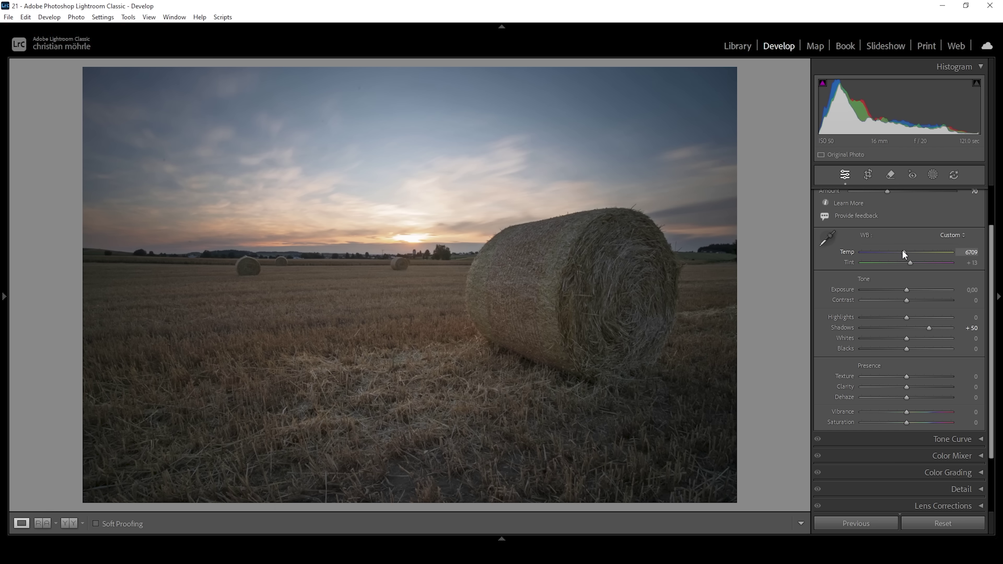
drag(902, 252, 904, 253)
Step: Set texture to +6, clarity to +5, dehaze to -7 and vibrance to +15
drag(903, 378, 908, 376)
drag(908, 376, 908, 387)
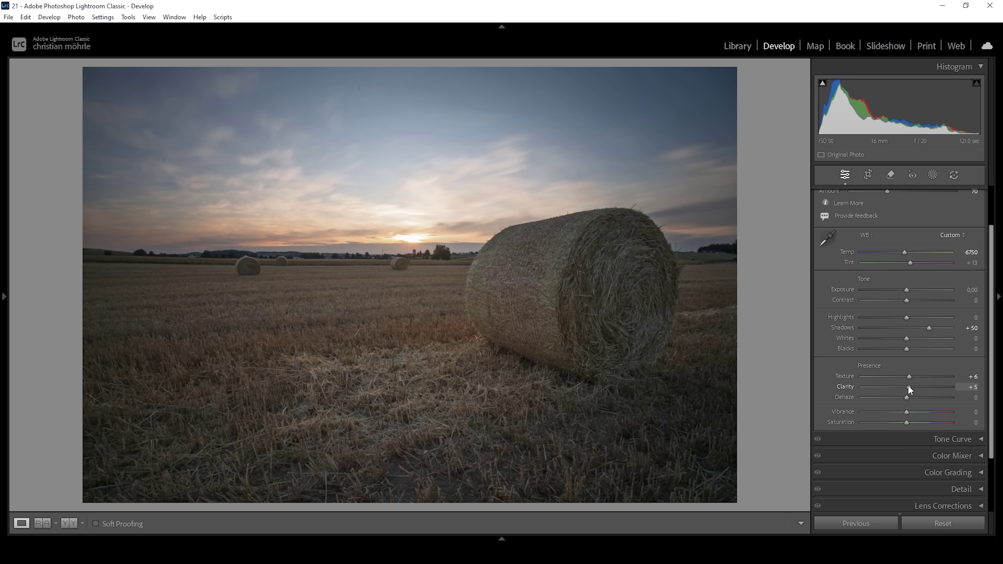
click(907, 386)
drag(904, 397, 912, 411)
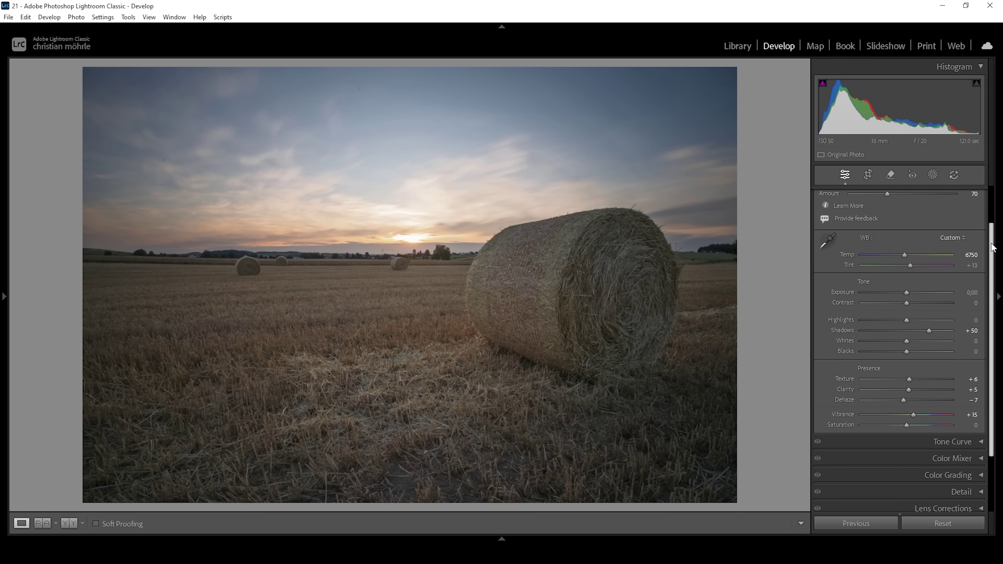
Step: Compare the edited photo side by side with the original, and return to the single-photo view
scroll(992, 231, up, 1)
scroll(992, 232, down, 2)
scroll(992, 231, up, 2)
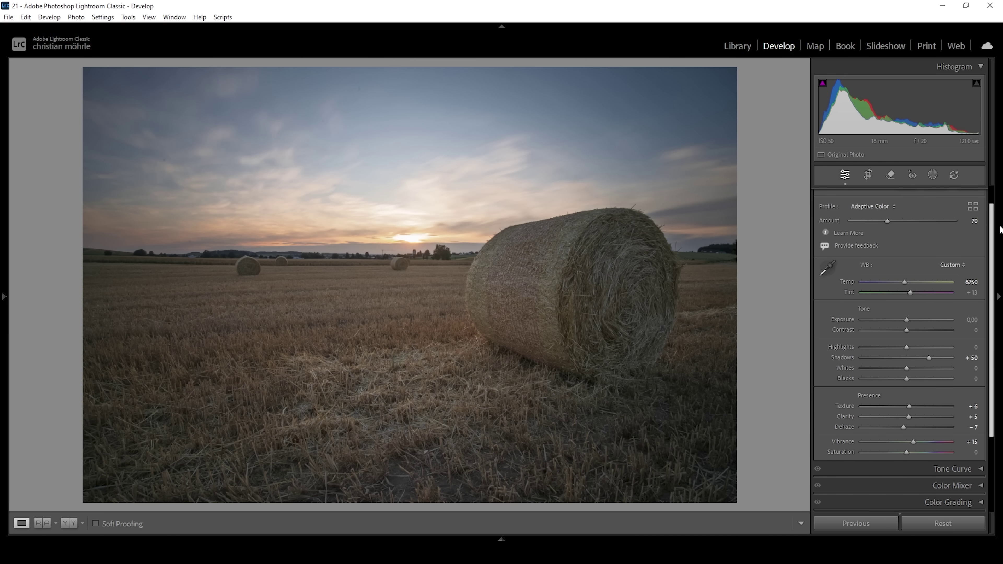
click(69, 523)
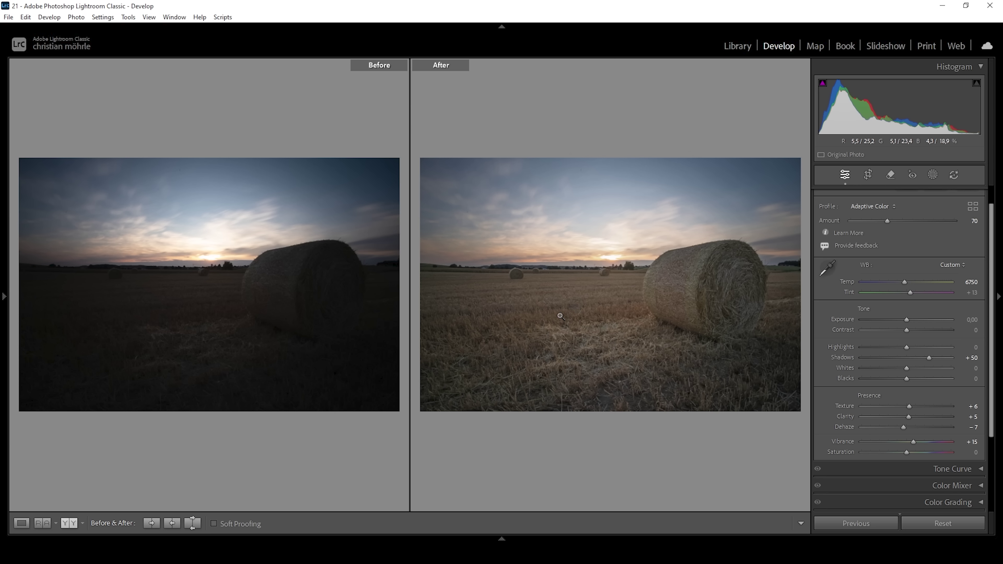
click(29, 524)
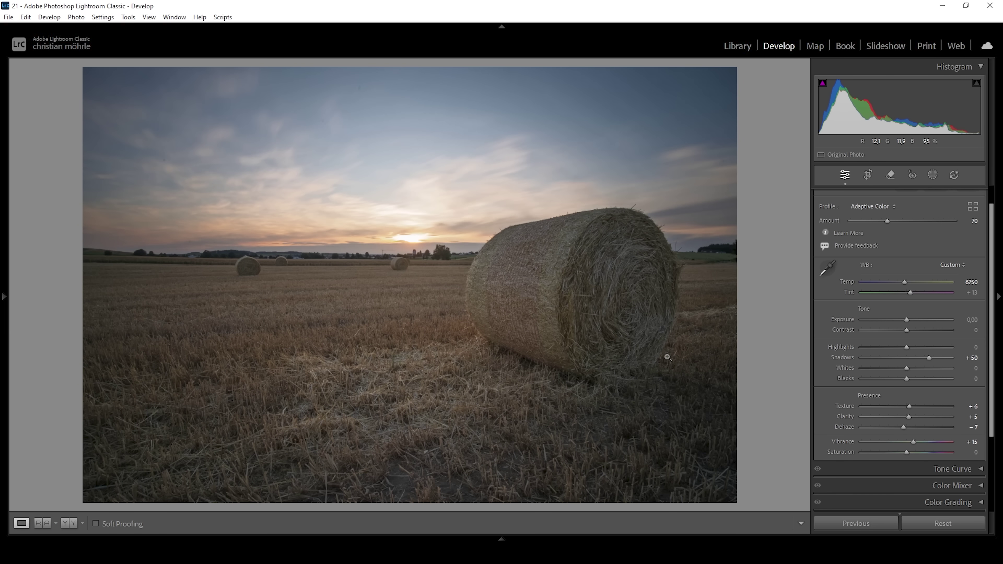
Step: Create a color range mask sampled from the blue sky near the photo's upper edge
click(934, 174)
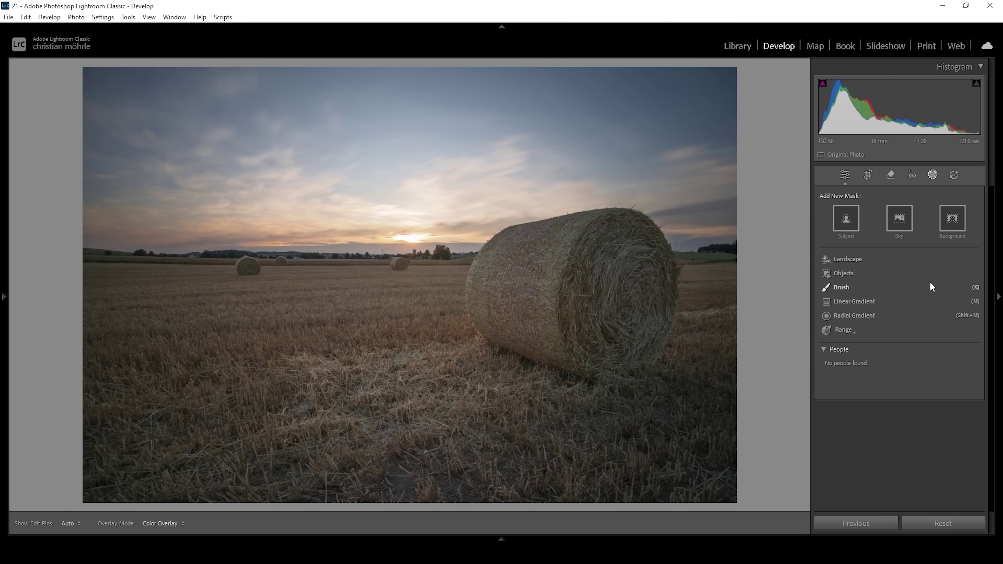
click(850, 331)
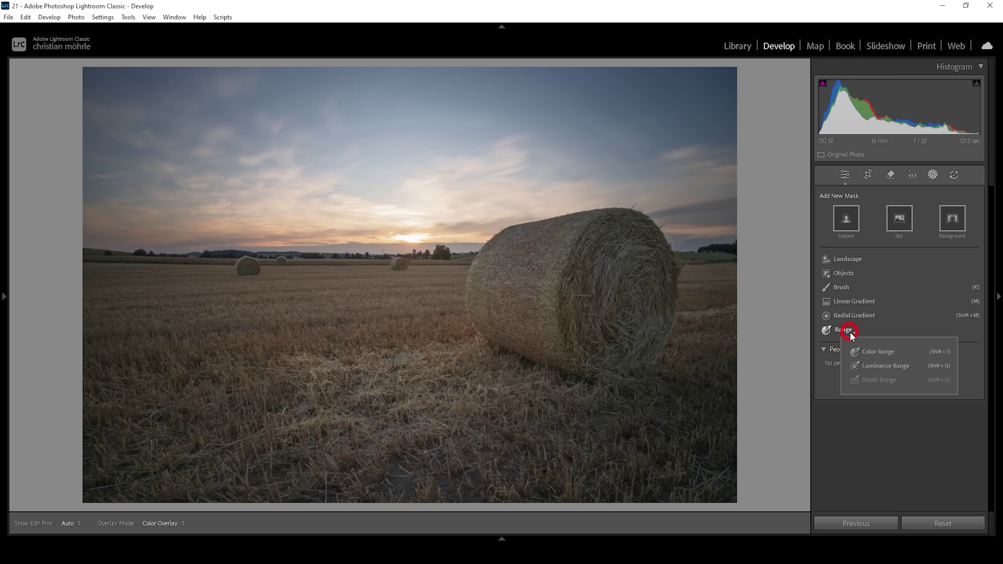
click(881, 351)
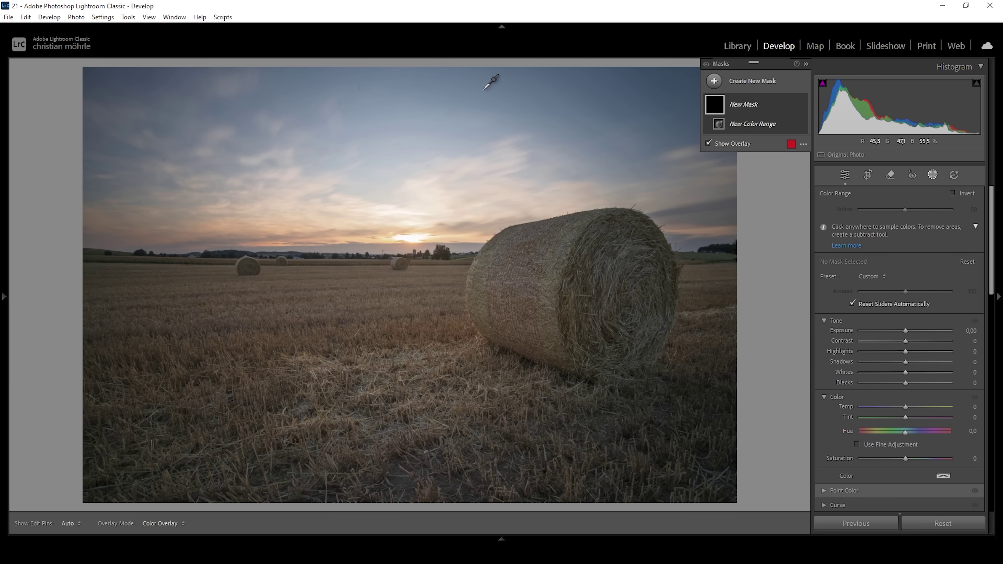
click(473, 87)
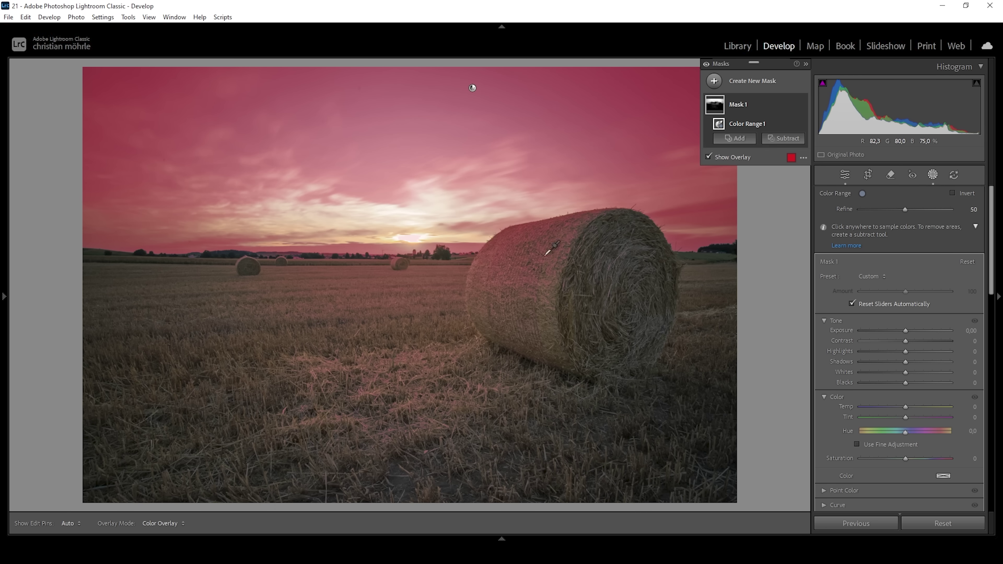
Step: Subtract a very wide radial gradient centered on the setting sun from the color range mask
click(782, 139)
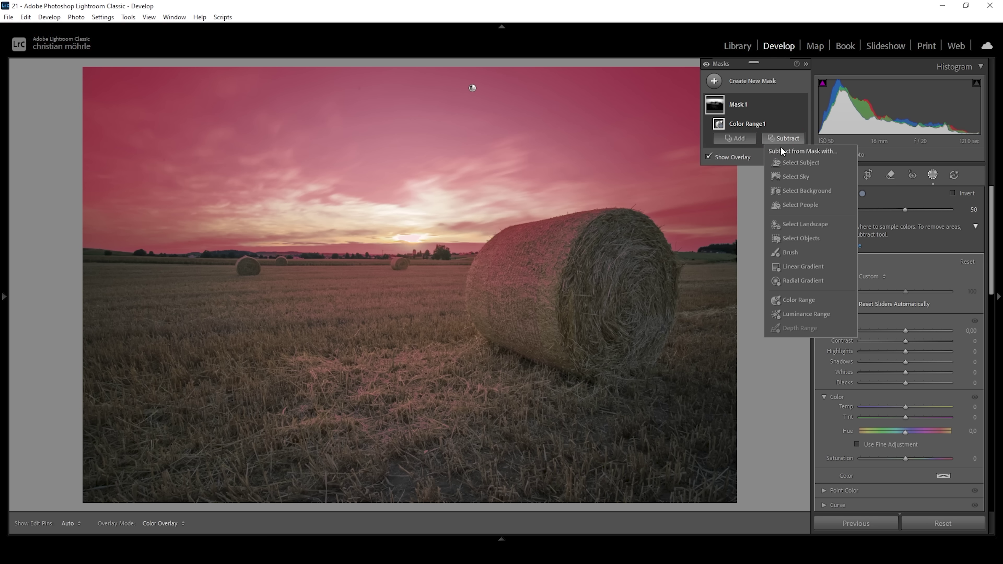
click(795, 281)
drag(411, 231, 880, 375)
drag(317, 213, 347, 220)
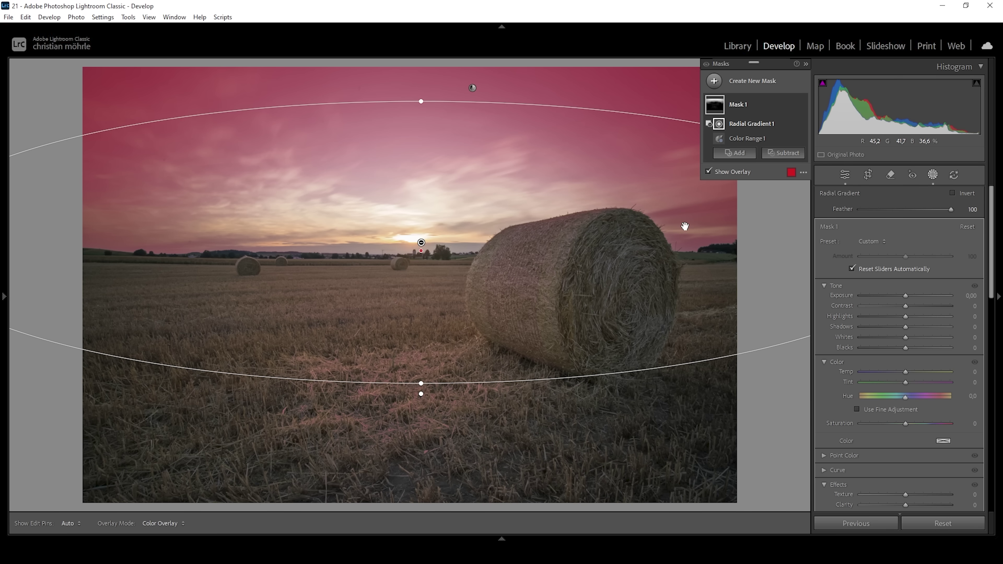
Step: Subtract a linear gradient running from the horizon up into the sky, removing the foreground from the mask
click(783, 153)
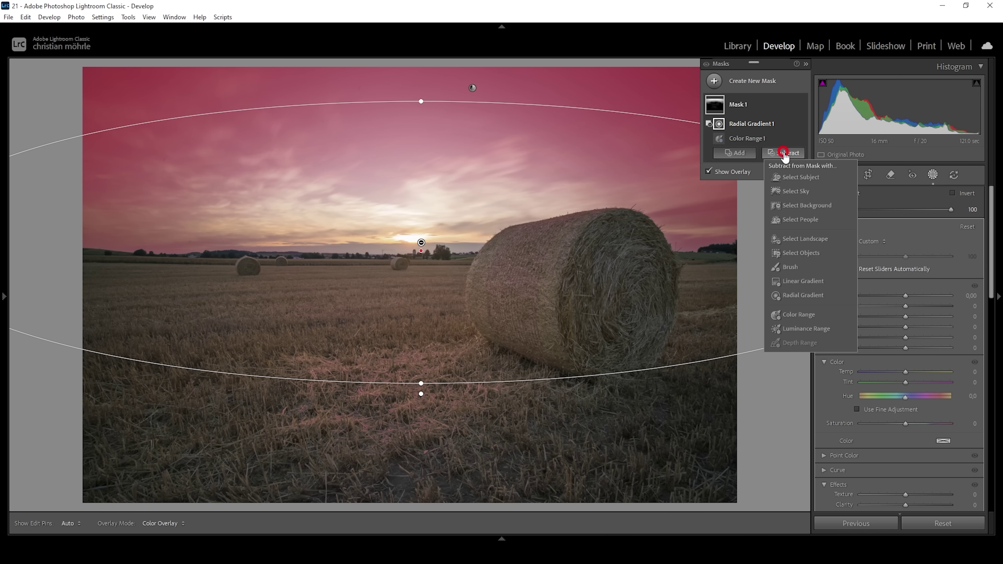
click(789, 281)
drag(411, 248, 409, 152)
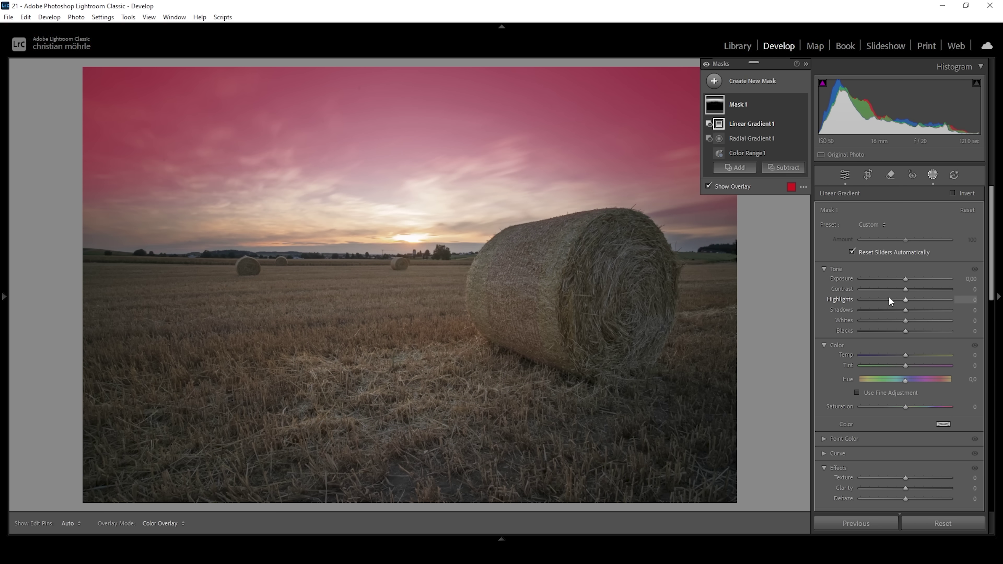
Step: Set the upper-sky mask's exposure to -0.93, contrast to 69 and temperature to -10
drag(895, 277, 894, 276)
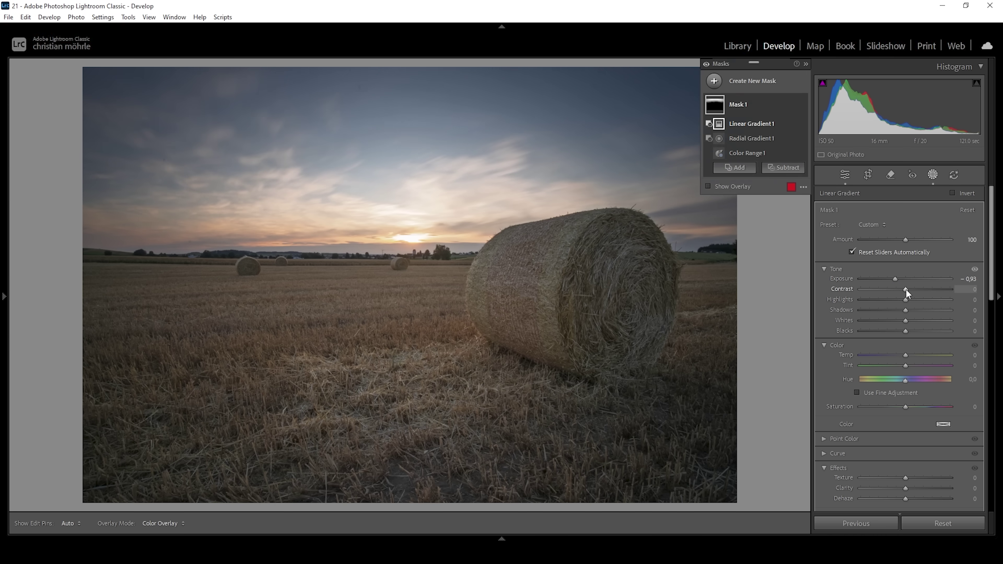
drag(922, 293, 930, 294)
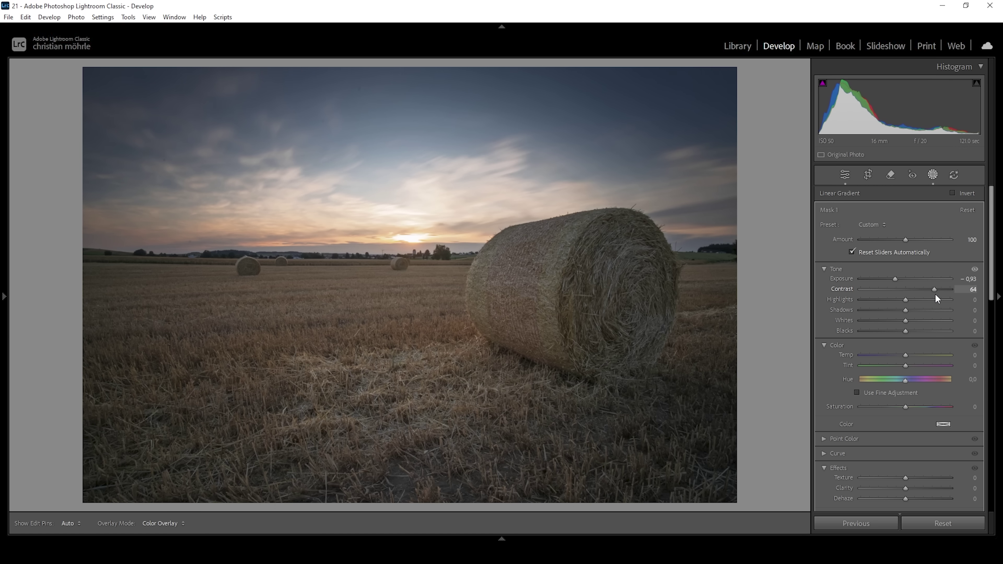
drag(935, 299, 937, 299)
drag(906, 357, 900, 354)
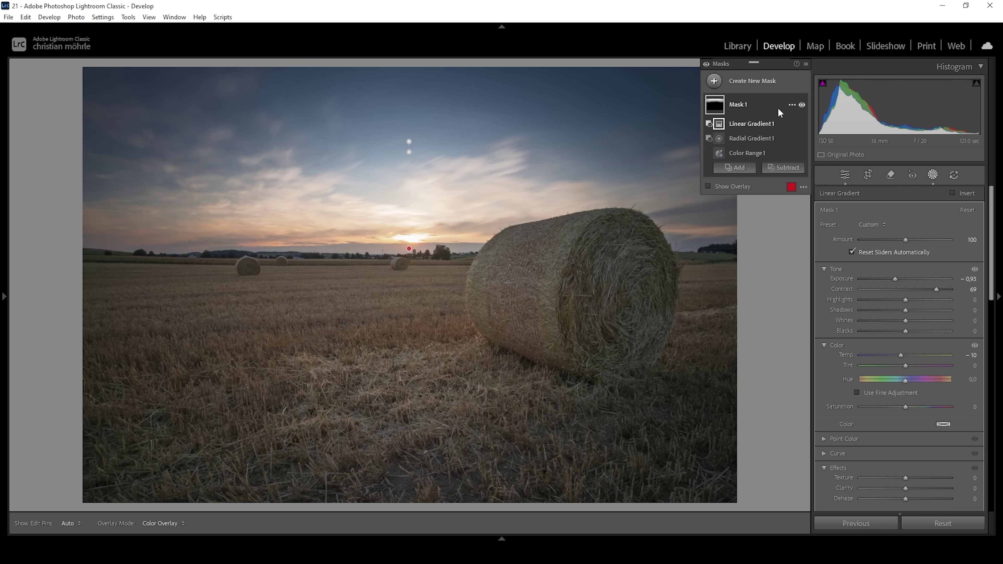
Step: Create a new sky selection mask with temperature 28, tint 10 and clarity 5
click(791, 105)
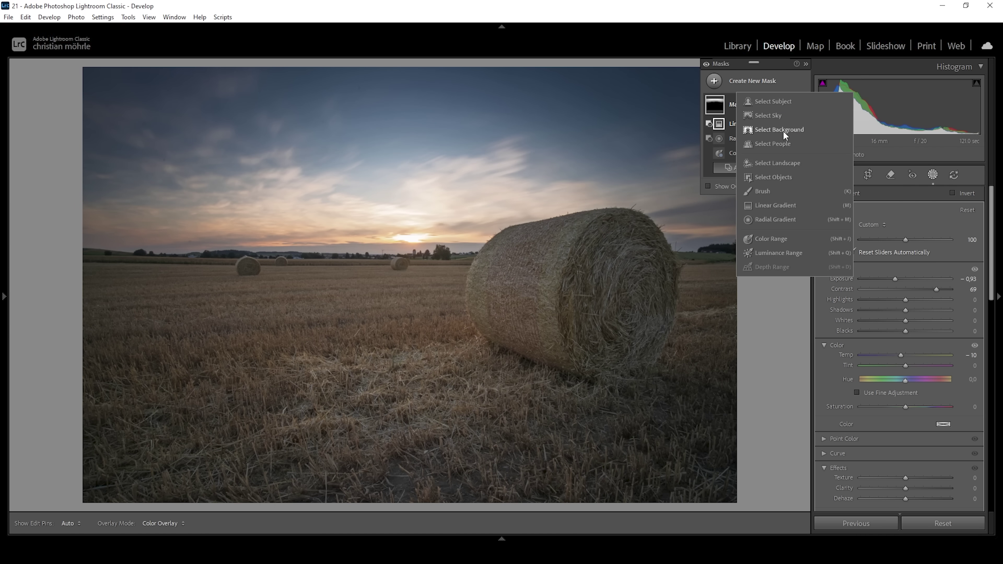
click(768, 114)
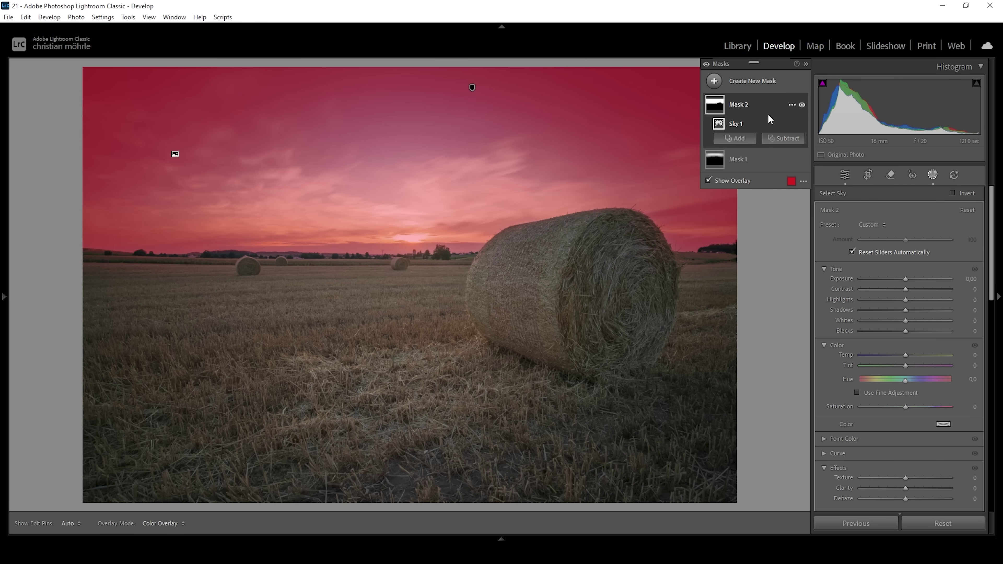
drag(904, 356, 917, 356)
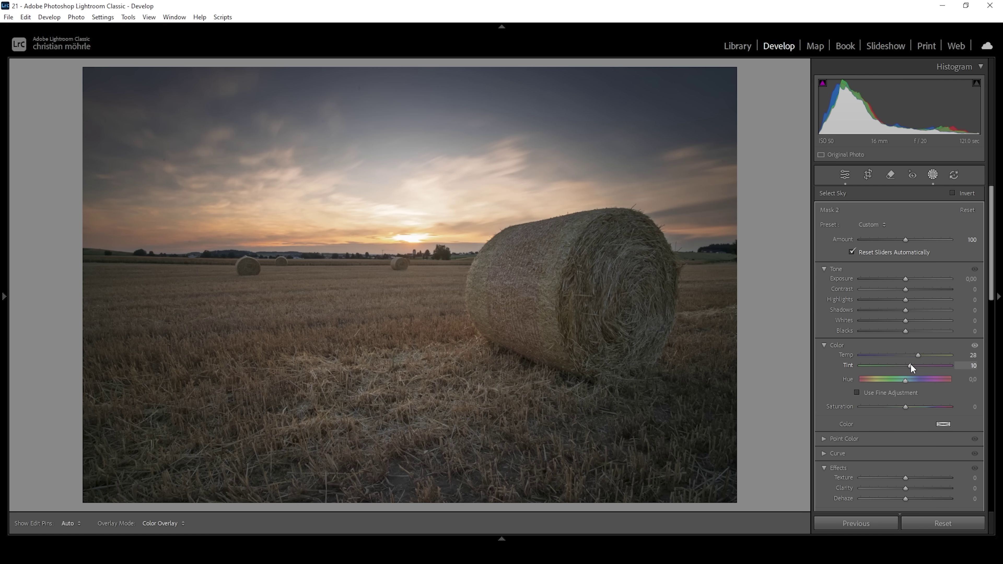
drag(906, 489, 910, 489)
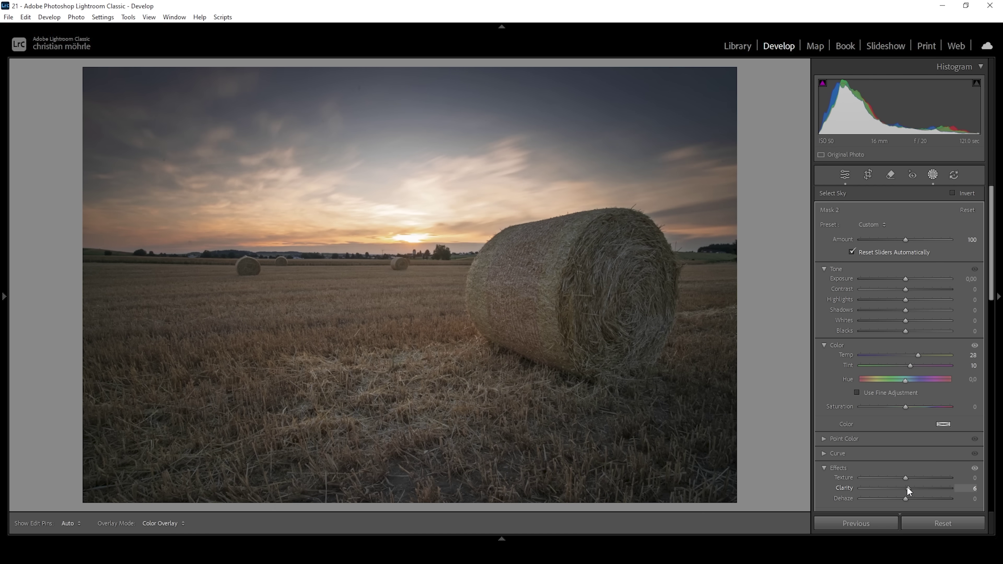
drag(908, 490, 906, 489)
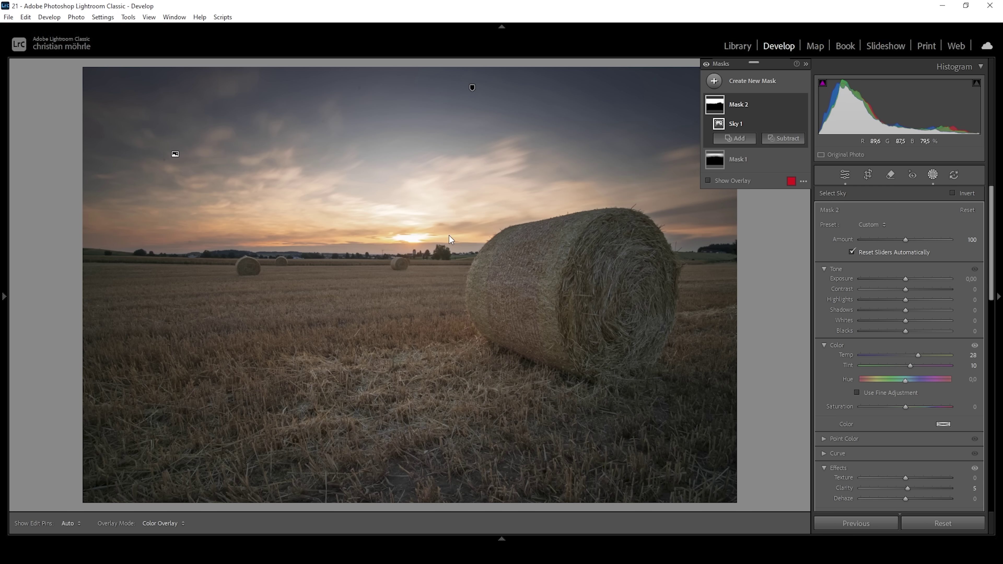
Step: Create a new mask with a wide, flat radial gradient centered on the sun and tilted slightly
click(714, 81)
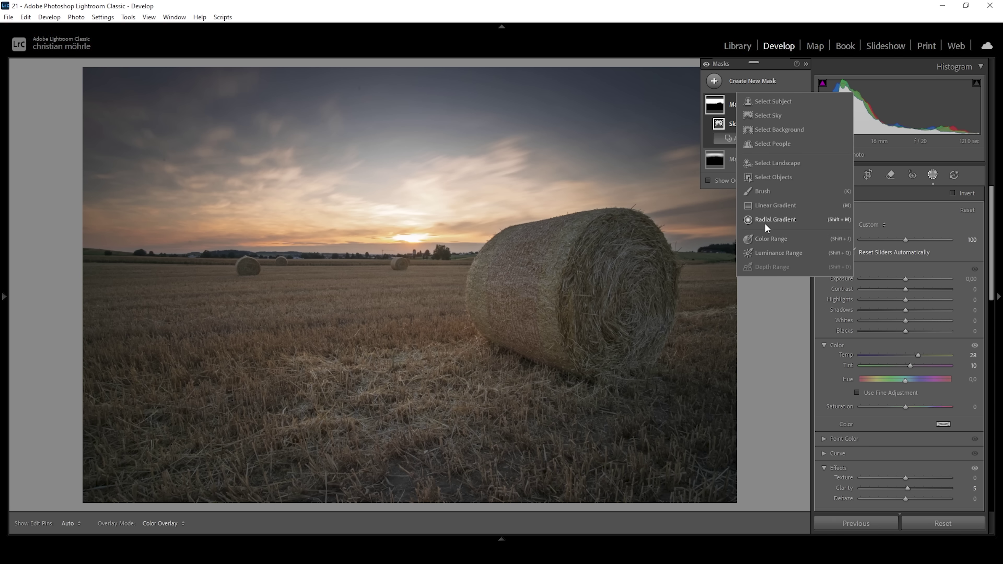
click(774, 219)
drag(387, 241, 578, 278)
drag(389, 244, 412, 241)
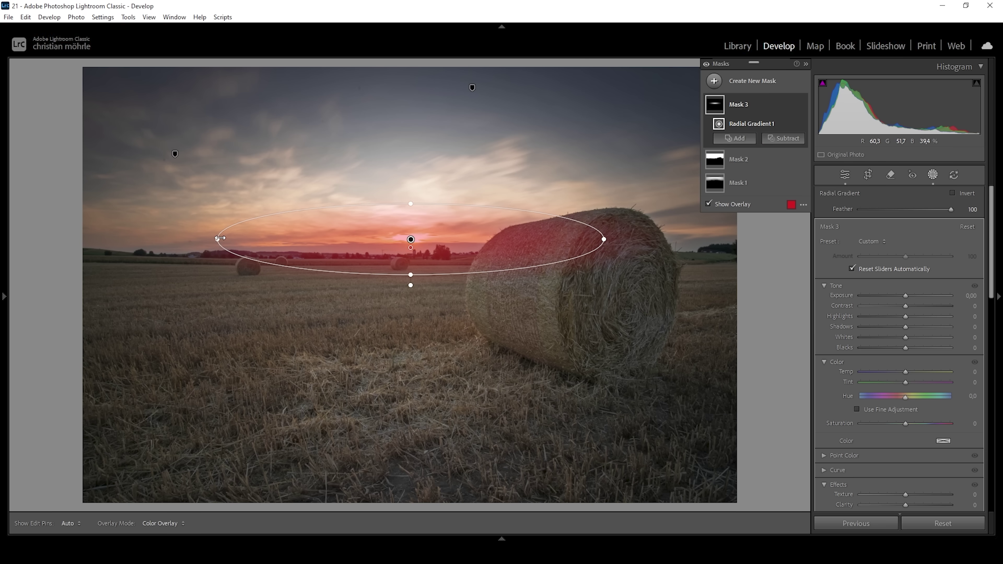
drag(409, 279, 411, 282)
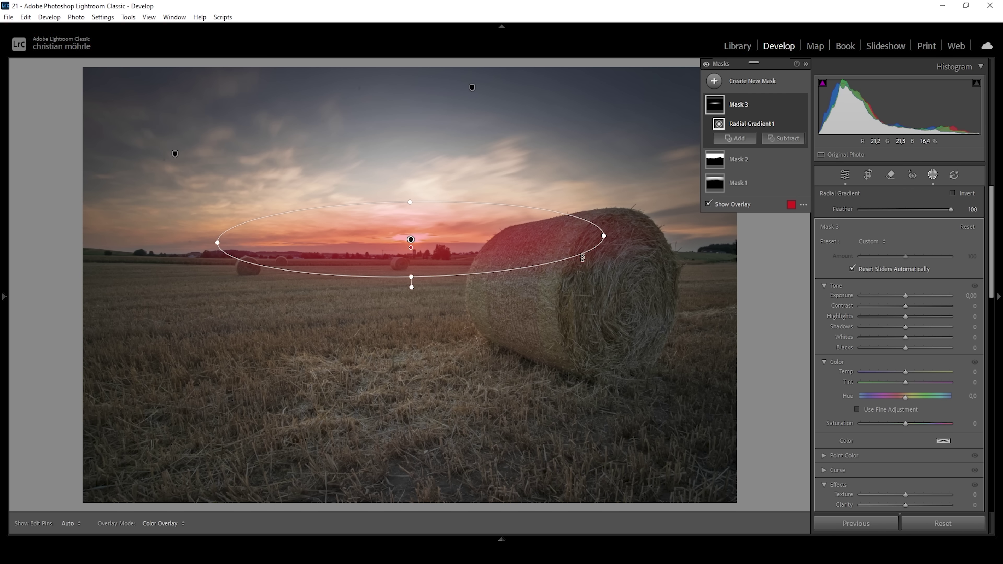
Step: Subtract a diagonal linear gradient from the sun-glow mask so the large hay bale is faded out of it
click(778, 139)
click(789, 263)
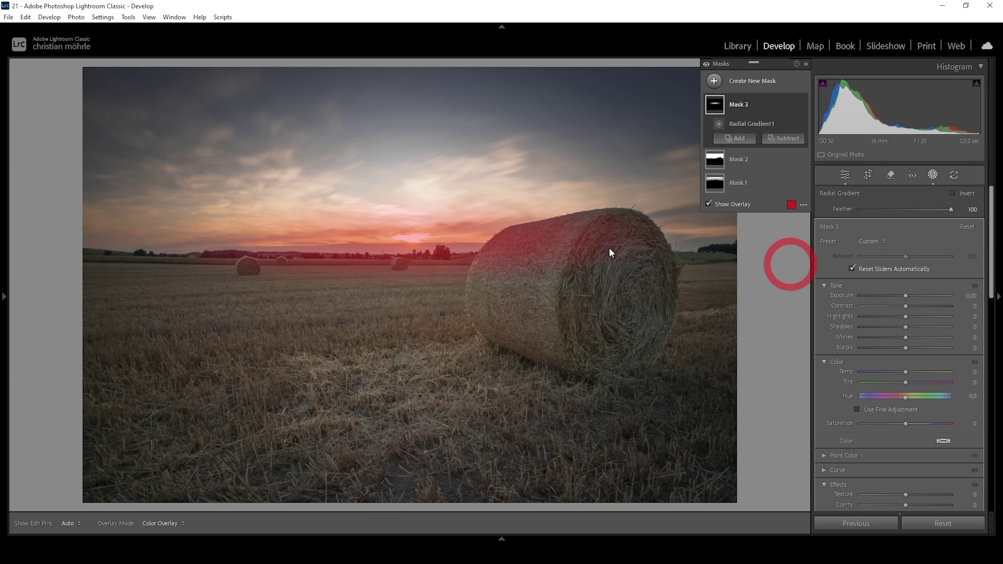
drag(574, 250, 537, 216)
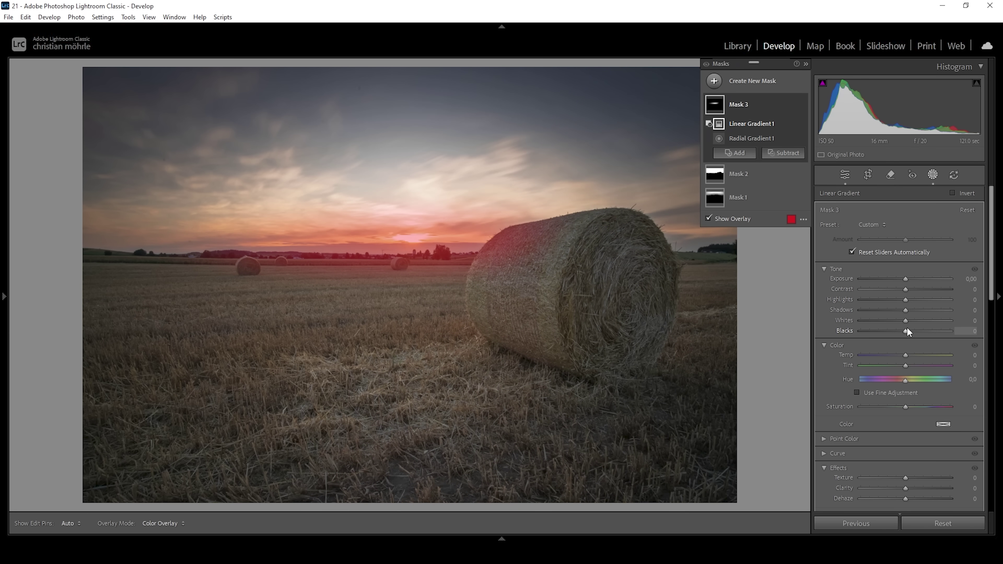
Step: Set the sun-glow mask's blacks to 38, dehaze to -14 and temperature to 22
drag(906, 331, 909, 331)
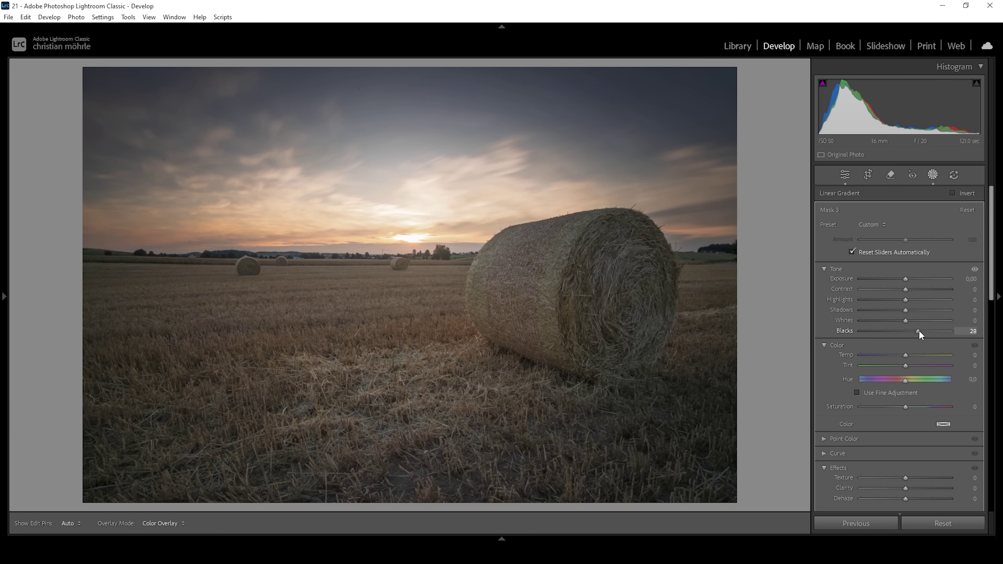
drag(921, 331, 923, 331)
scroll(924, 375, down, 3)
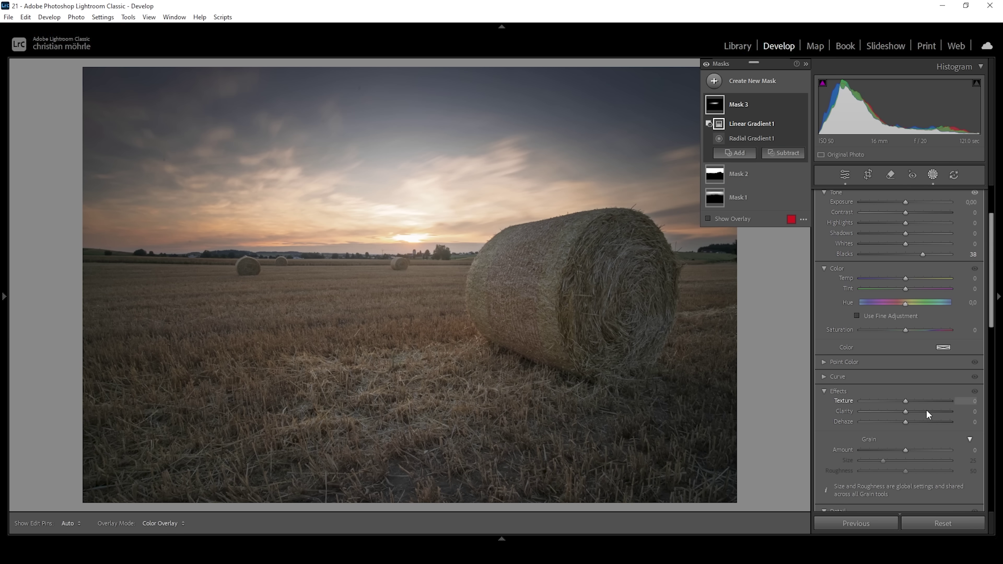
drag(906, 422, 897, 420)
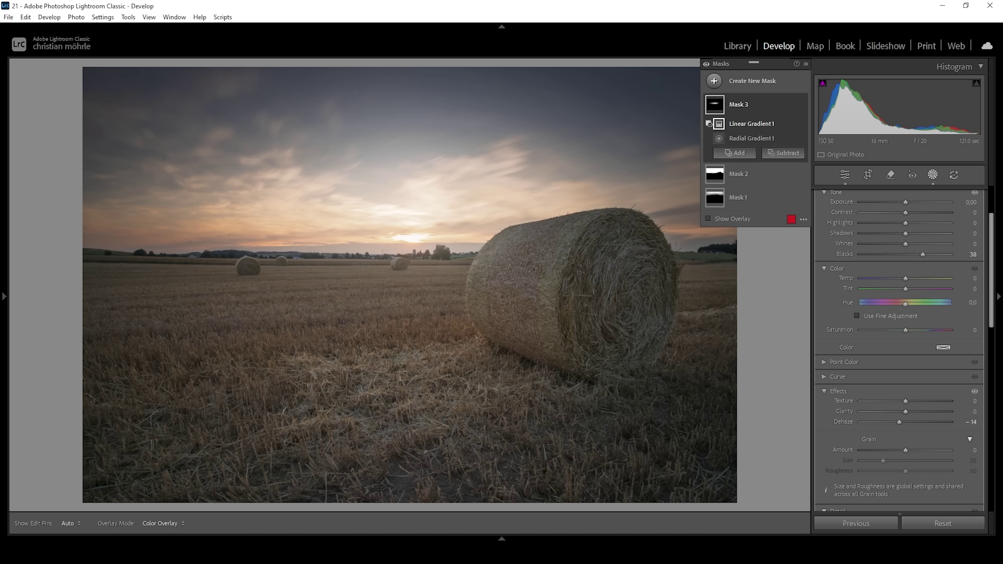
drag(905, 278, 915, 277)
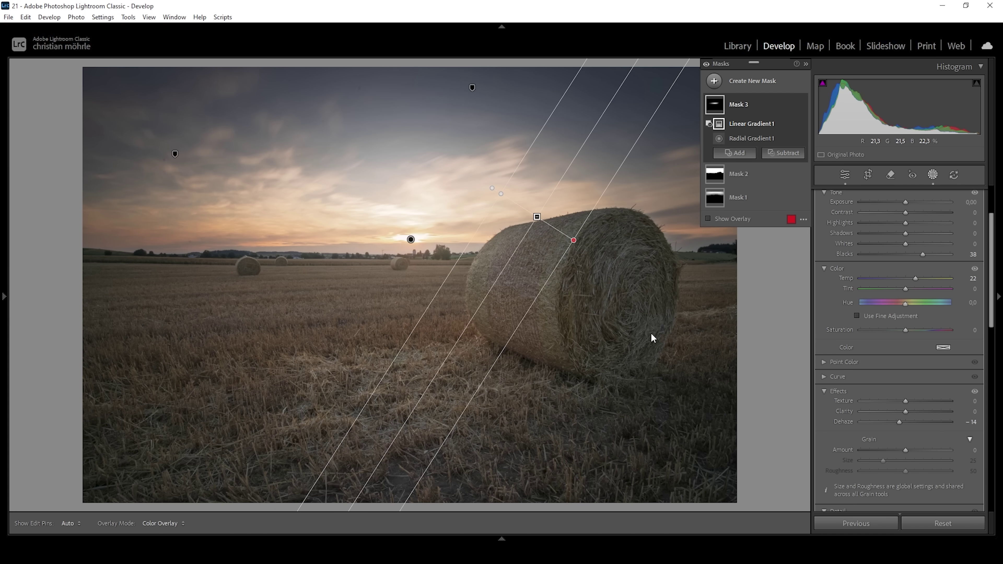
Step: Create a new mask with a smaller radial gradient around the sun, using blacks 20, temperature 73 and dehaze -26
click(714, 81)
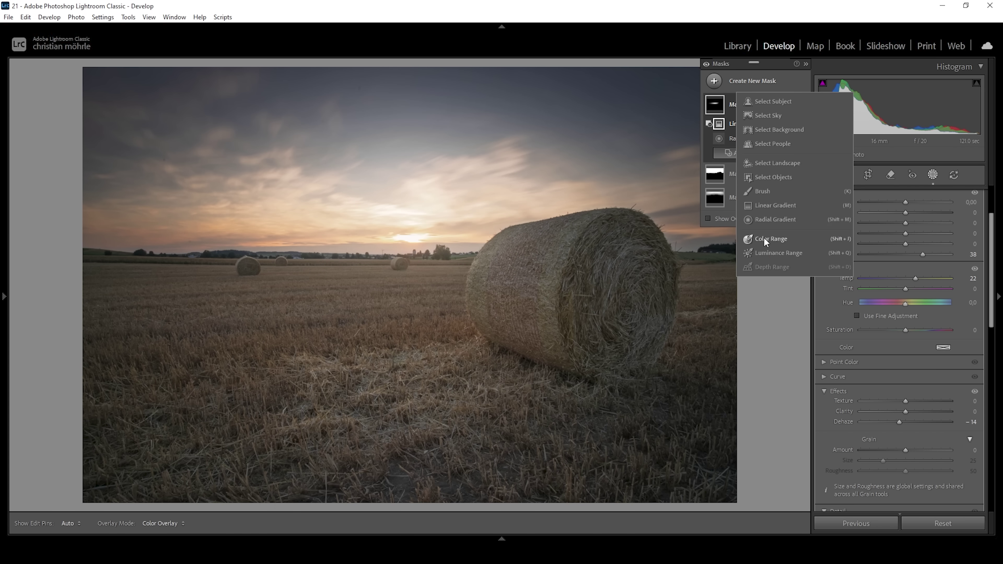
click(771, 222)
mouse_move(365, 247)
mouse_down()
mouse_move(396, 229)
mouse_move(484, 264)
mouse_up()
drag(381, 226, 391, 235)
drag(503, 241, 496, 241)
drag(906, 273, 913, 295)
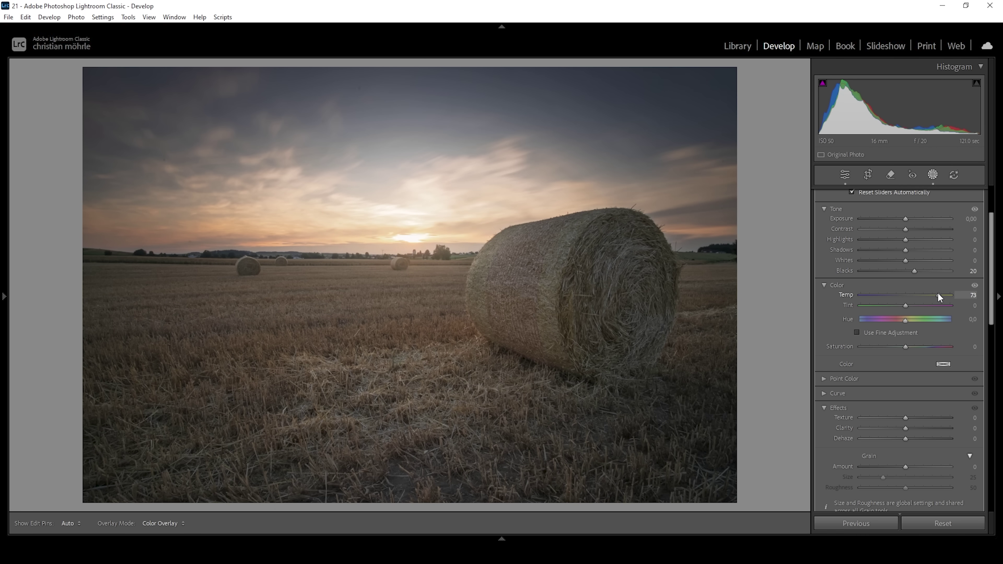
drag(939, 296, 939, 296)
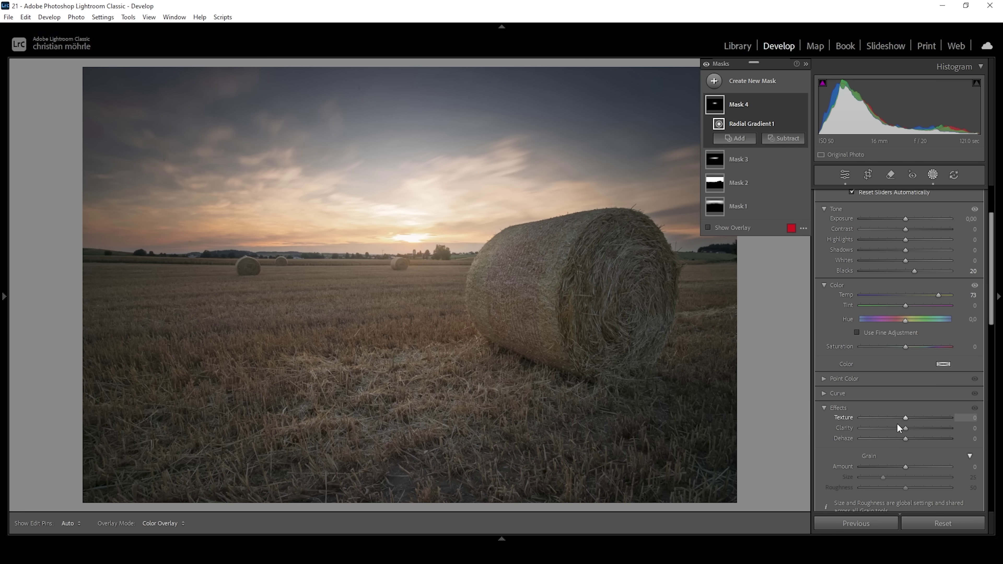
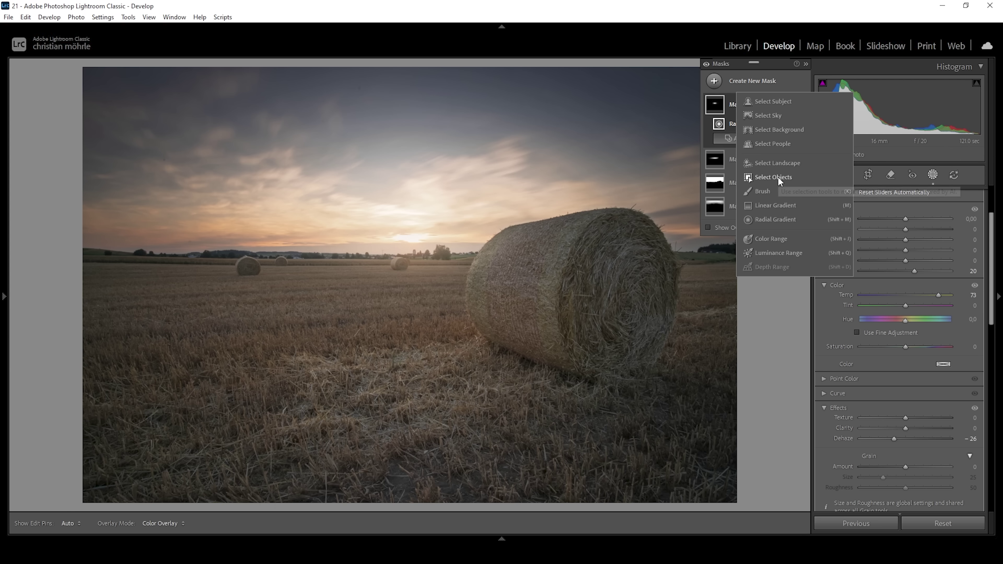
Step: Create a new object selection mask of the large hay bale by framing it with a rectangle
click(777, 176)
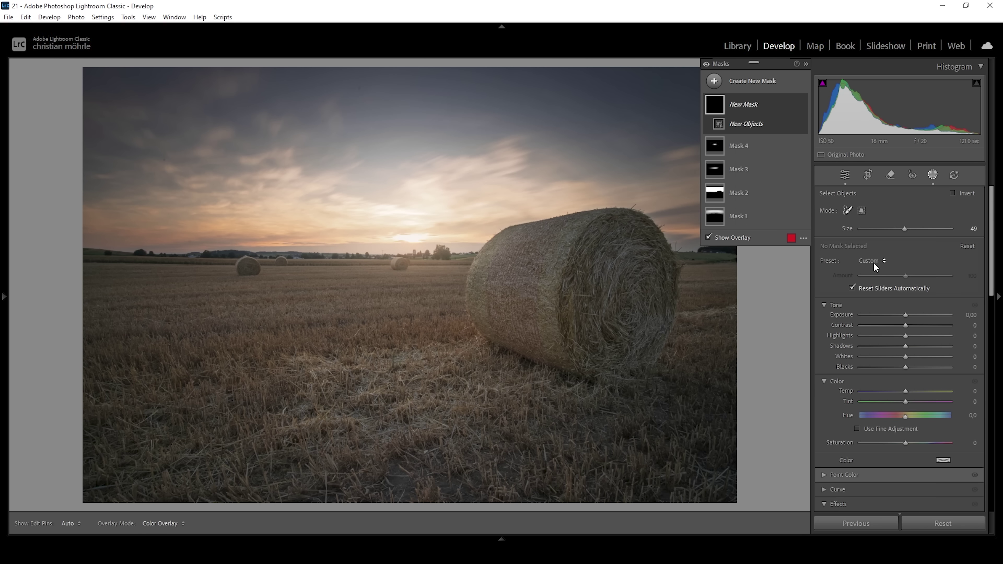
click(861, 211)
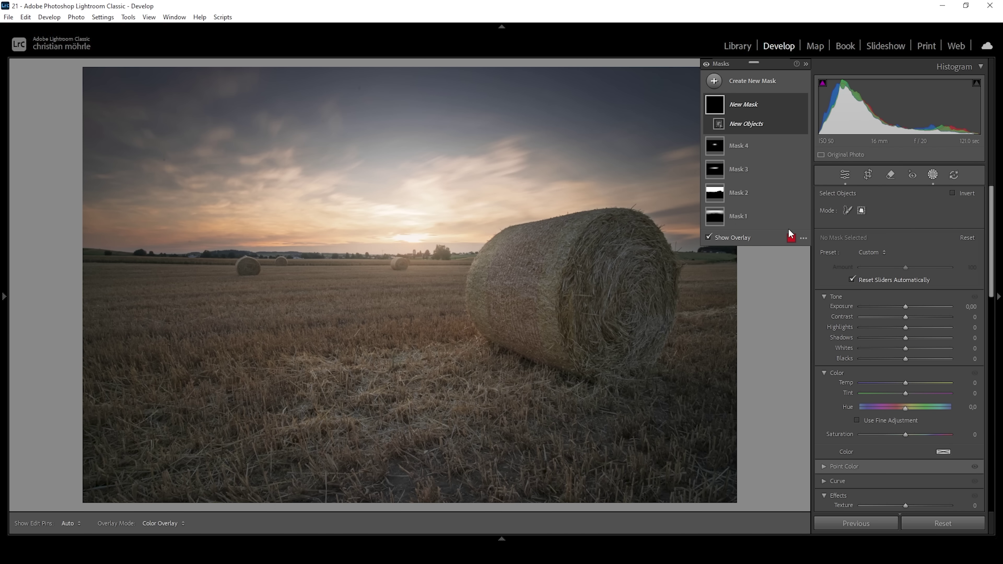
drag(455, 371, 718, 124)
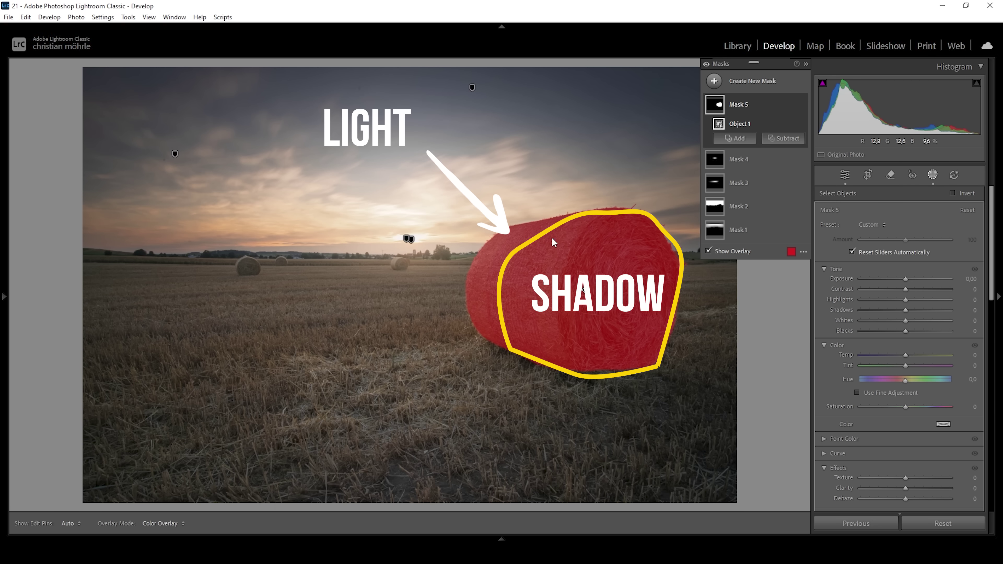
Step: Subtract the large bale's shaded front and lower side from the mask with a brush, keeping only the sunlit upper edge
click(792, 124)
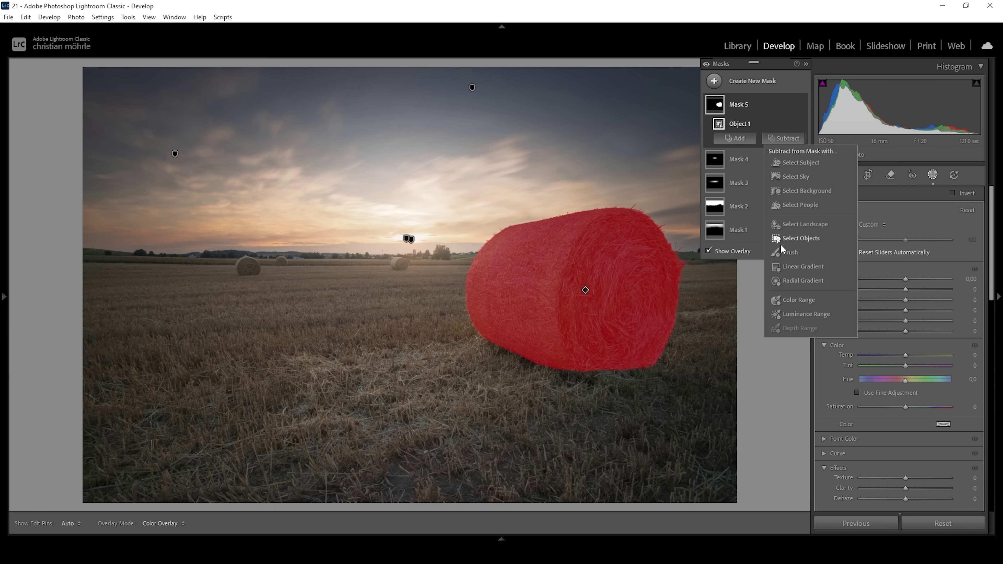
click(791, 252)
mouse_move(553, 353)
mouse_down()
mouse_move(512, 348)
mouse_move(647, 354)
mouse_move(677, 265)
mouse_move(683, 274)
mouse_move(654, 352)
mouse_move(508, 363)
mouse_move(497, 346)
mouse_move(513, 332)
mouse_move(595, 336)
mouse_move(568, 372)
mouse_up()
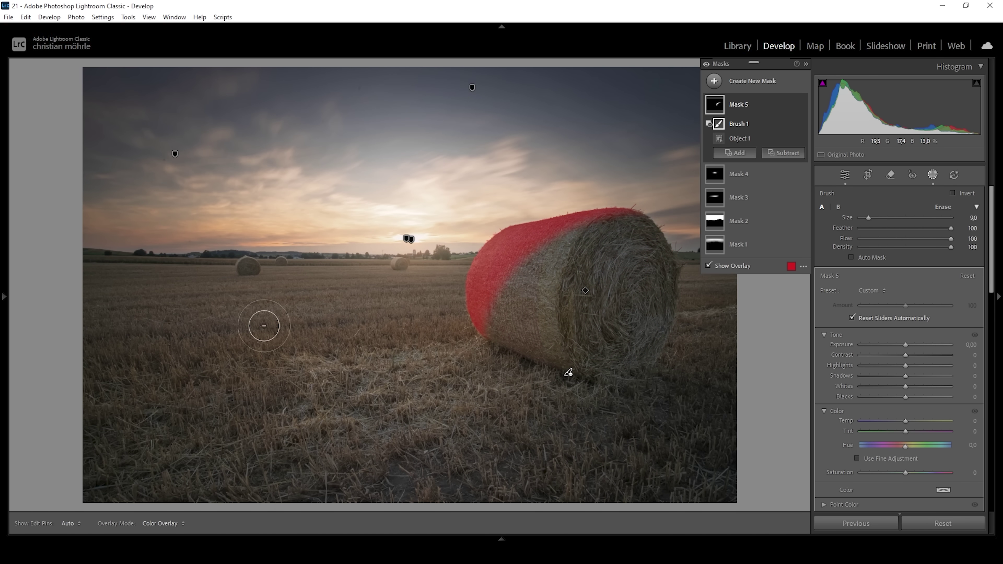
scroll(571, 298, up, 3)
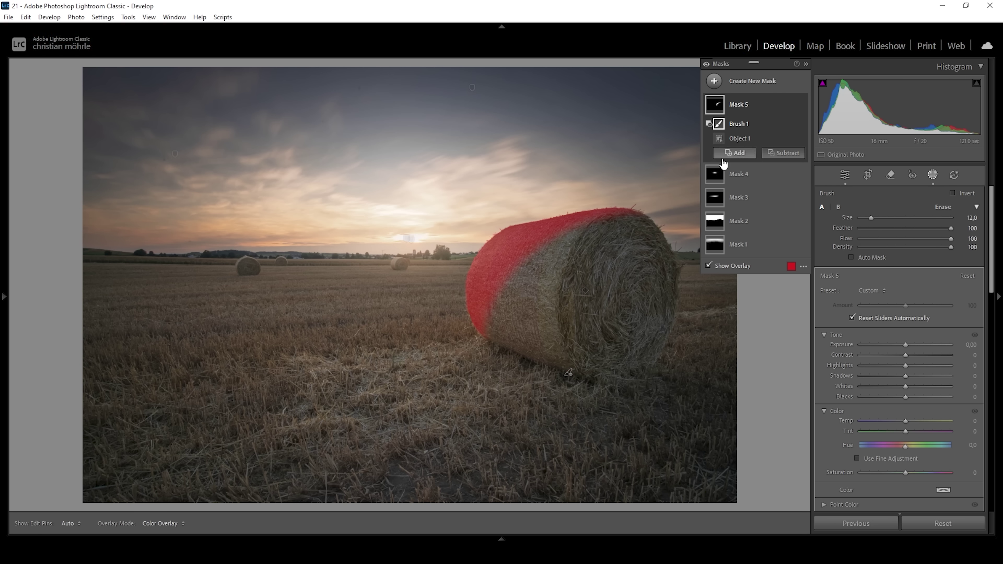
Step: Add the leftmost distant bale to the mask as an object and brush its shaded front out of the selection
click(737, 154)
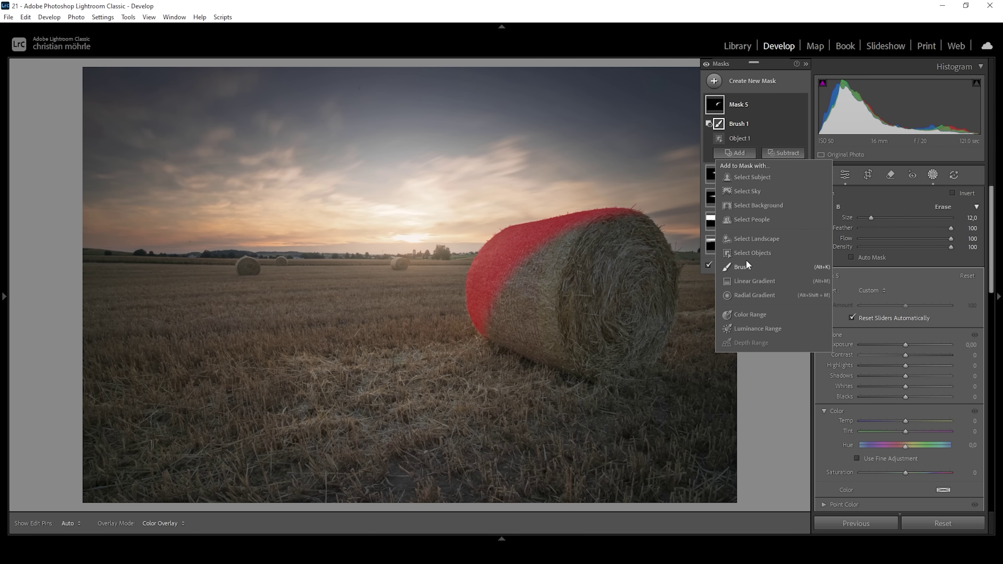
click(758, 252)
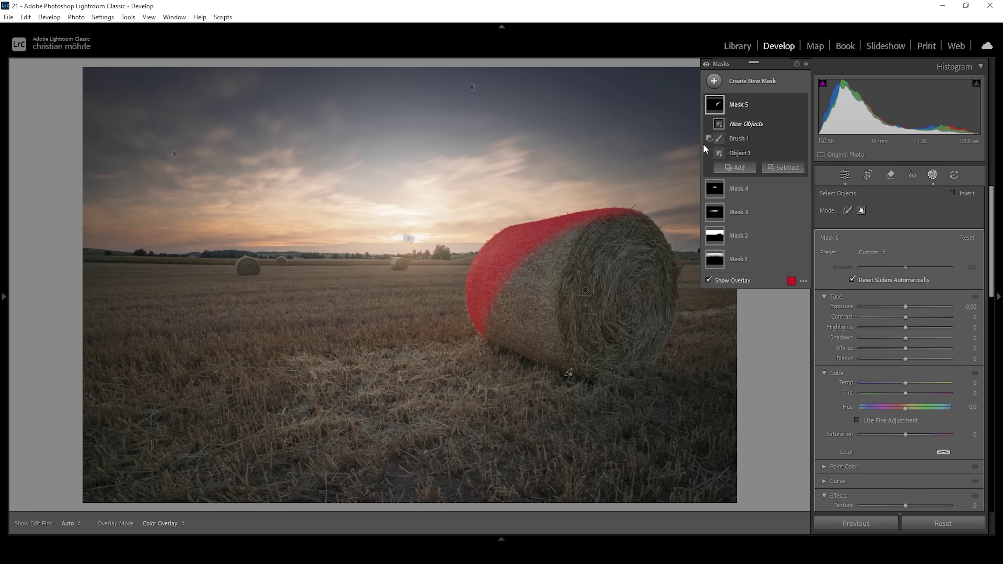
drag(232, 252, 267, 287)
key(z)
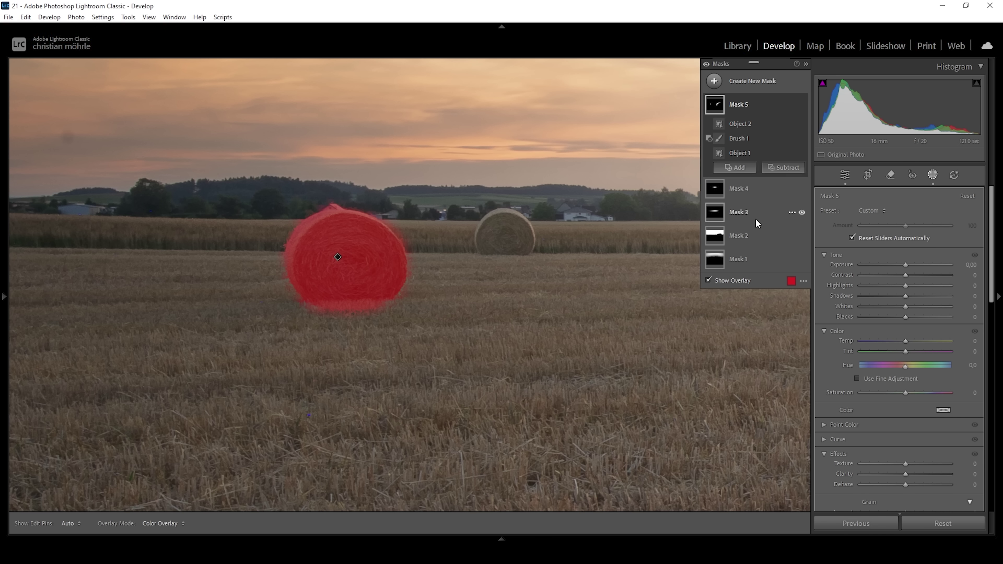
click(776, 166)
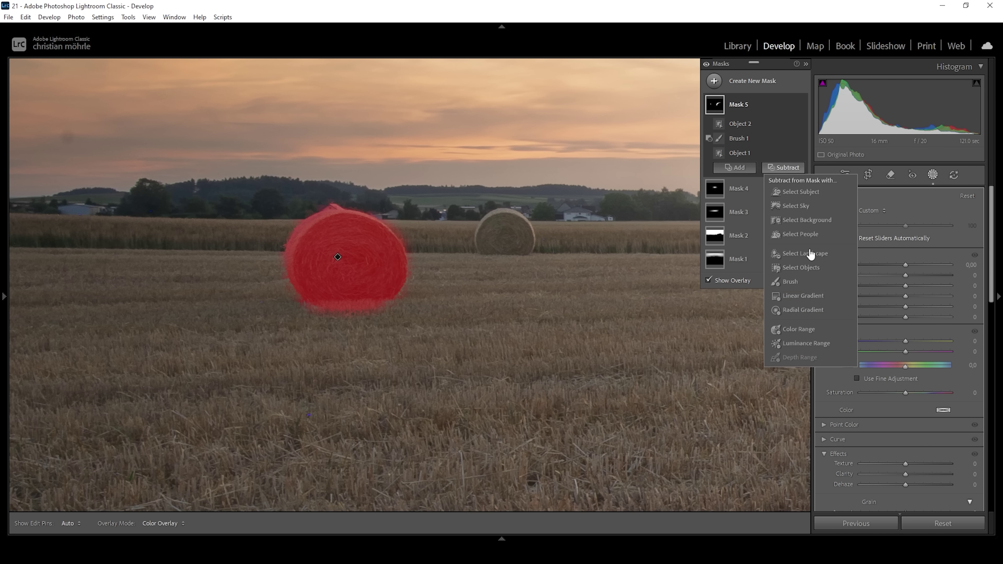
click(793, 282)
mouse_move(336, 291)
mouse_down()
mouse_move(279, 269)
mouse_move(329, 313)
mouse_move(354, 314)
mouse_move(364, 299)
mouse_move(309, 260)
mouse_move(339, 245)
mouse_move(330, 240)
mouse_move(361, 273)
mouse_move(362, 262)
mouse_move(385, 278)
mouse_up()
Step: Add the two remaining distant bales to the mask as objects and subtract their shaded sides with a brush
click(735, 182)
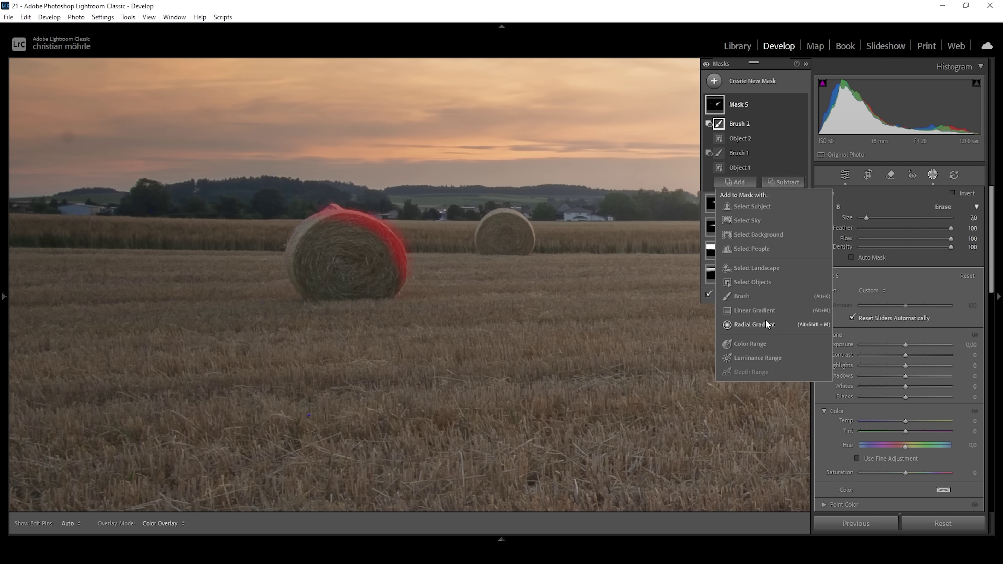
click(752, 282)
drag(475, 197, 545, 269)
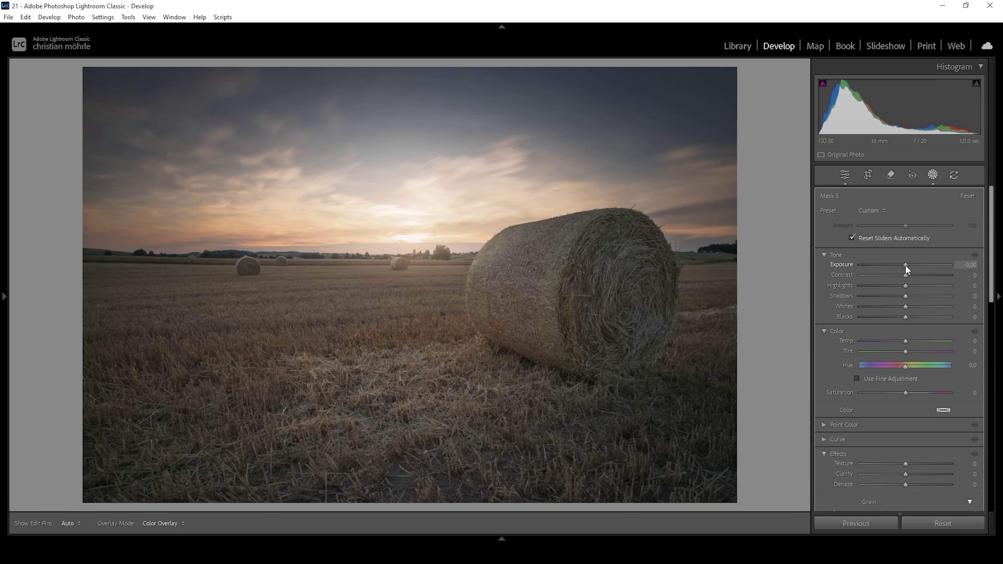
Step: Set the hay bale mask's exposure to 1.07 and temperature to 23
drag(905, 265, 917, 265)
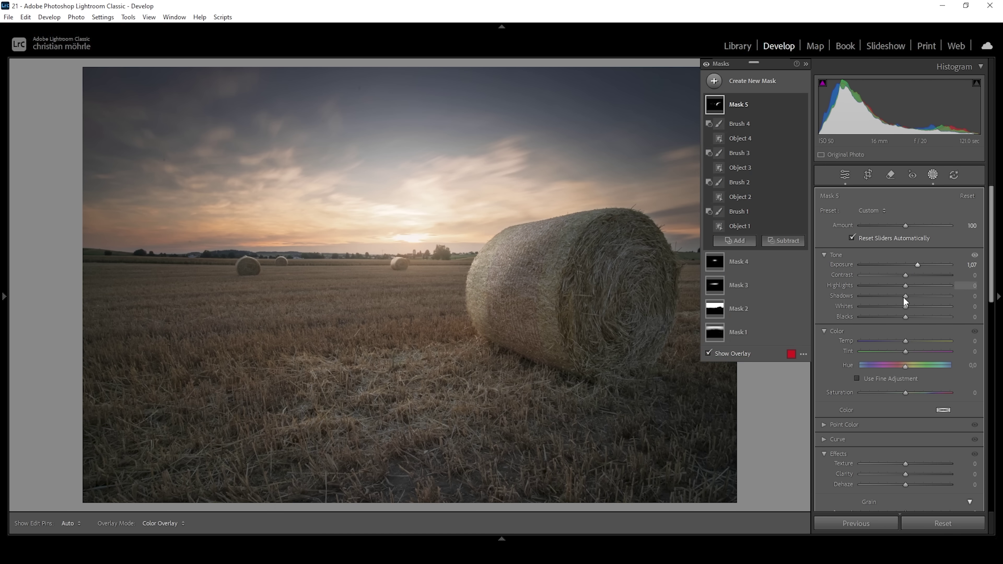
drag(905, 335, 912, 339)
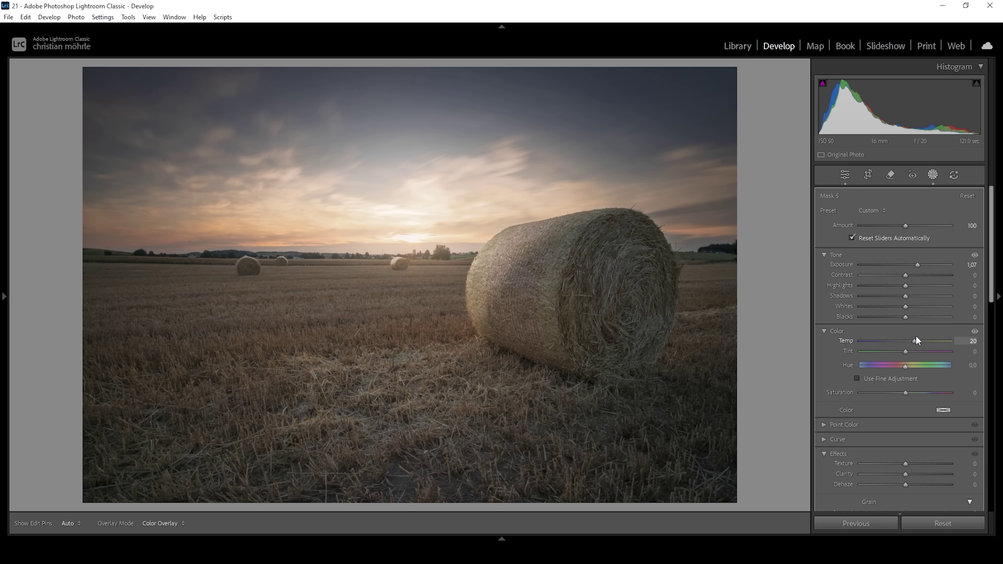
drag(917, 341, 918, 341)
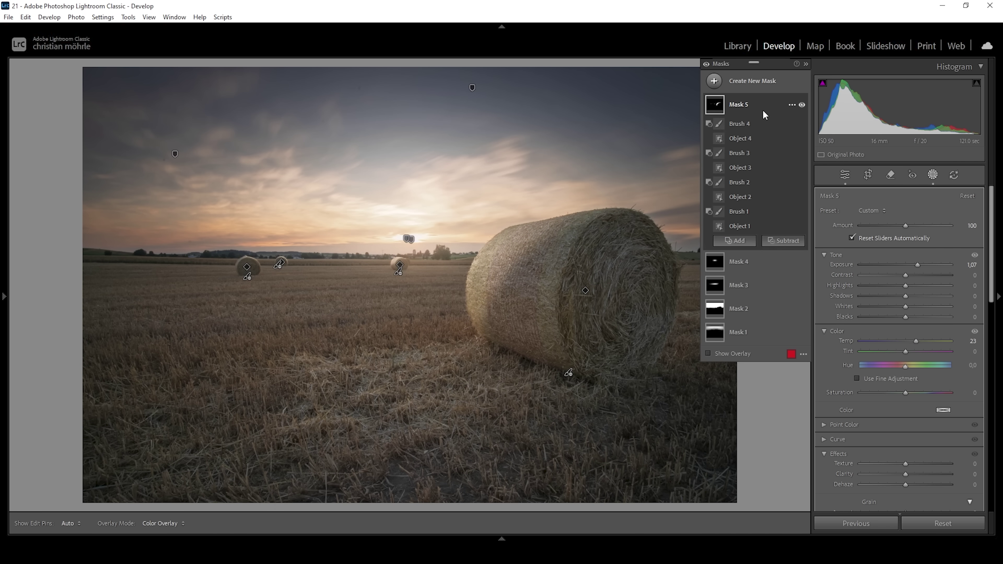
Step: Subtract more of the large bale's shaded lower side from the hay bale mask with a size 21 brush, then leave masking
click(738, 113)
click(736, 113)
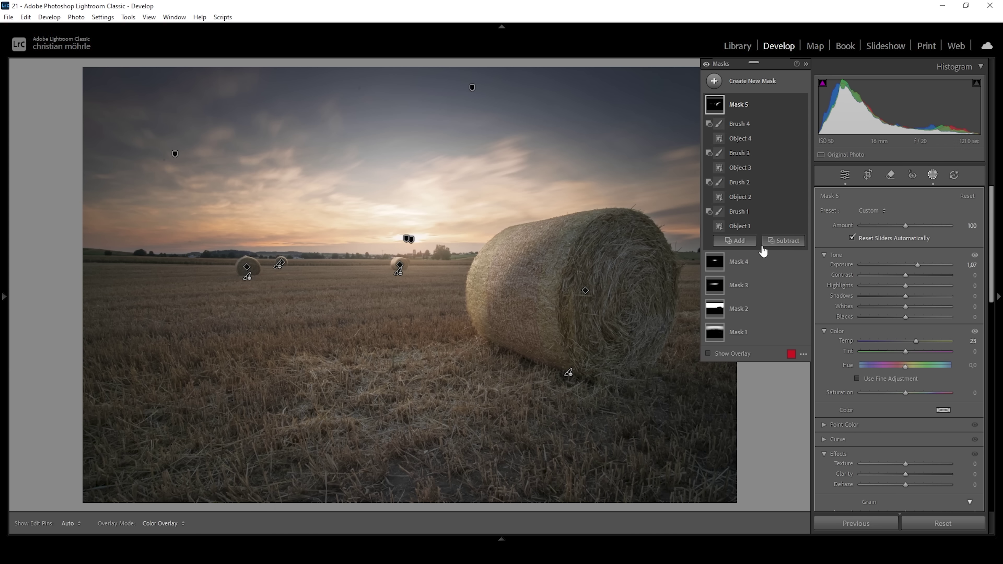
click(782, 241)
click(791, 357)
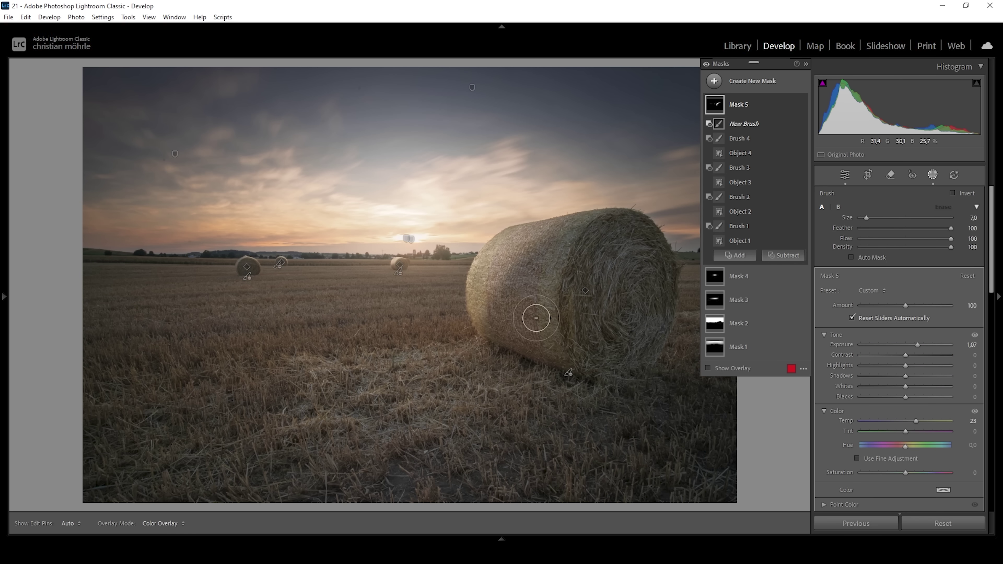
key(h)
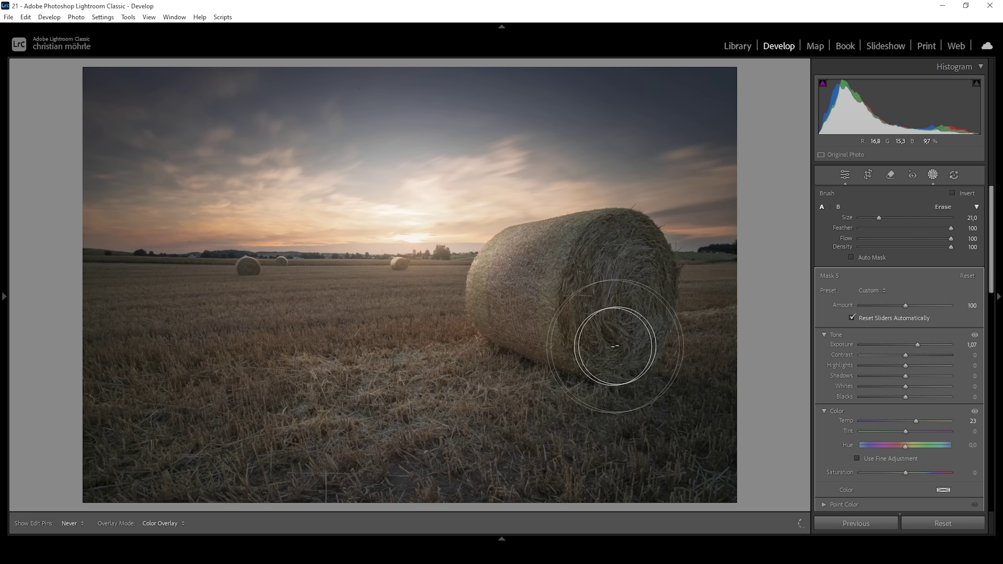
key(h)
drag(586, 290, 667, 348)
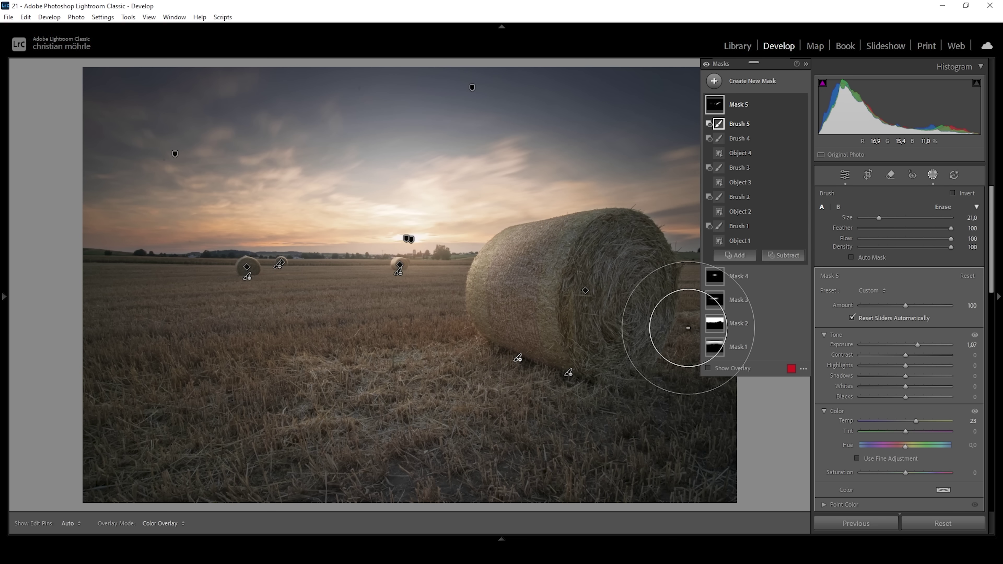
click(847, 175)
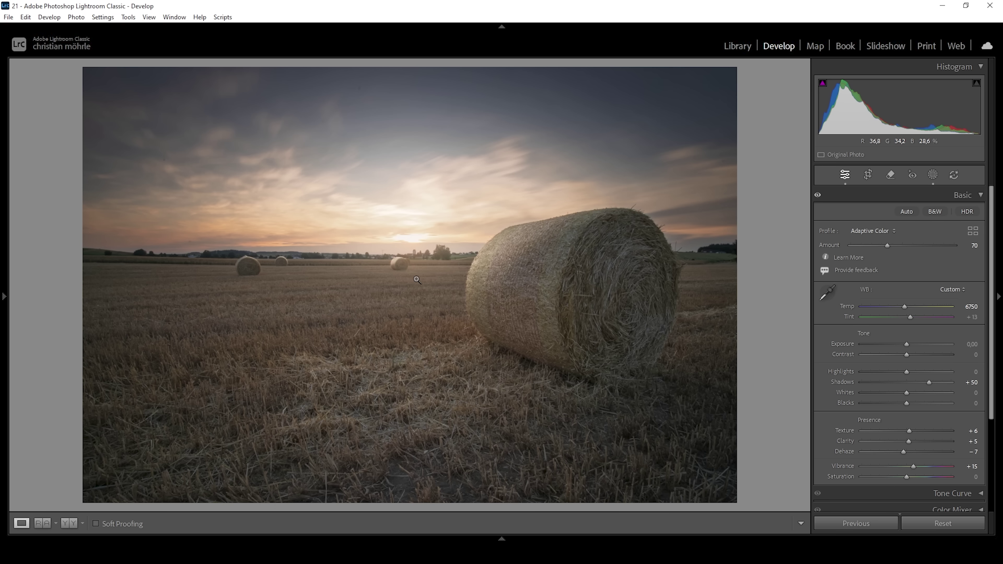
Step: Create a new color range mask sampled from the stubble field and subtract the sky from it
click(933, 175)
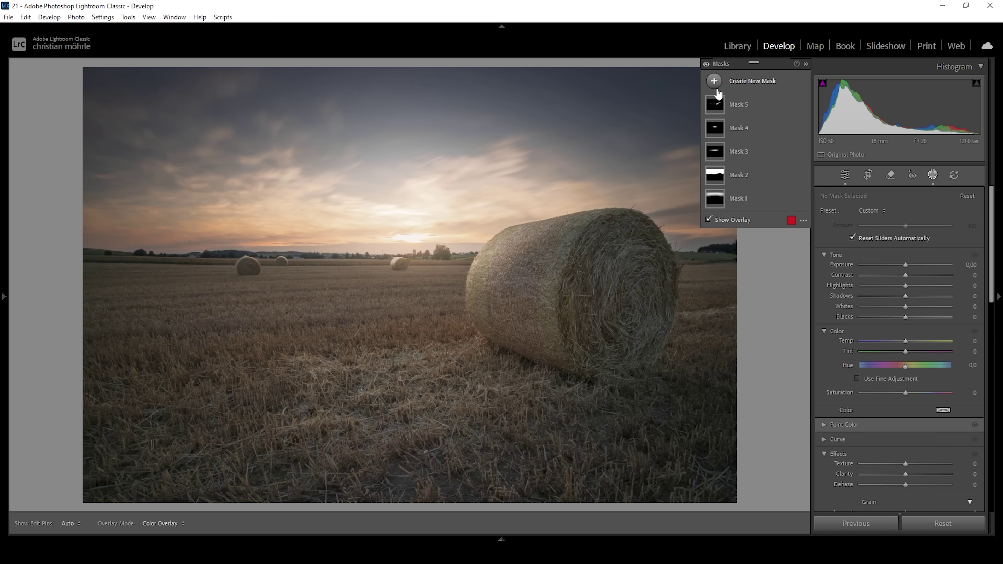
click(714, 81)
click(779, 242)
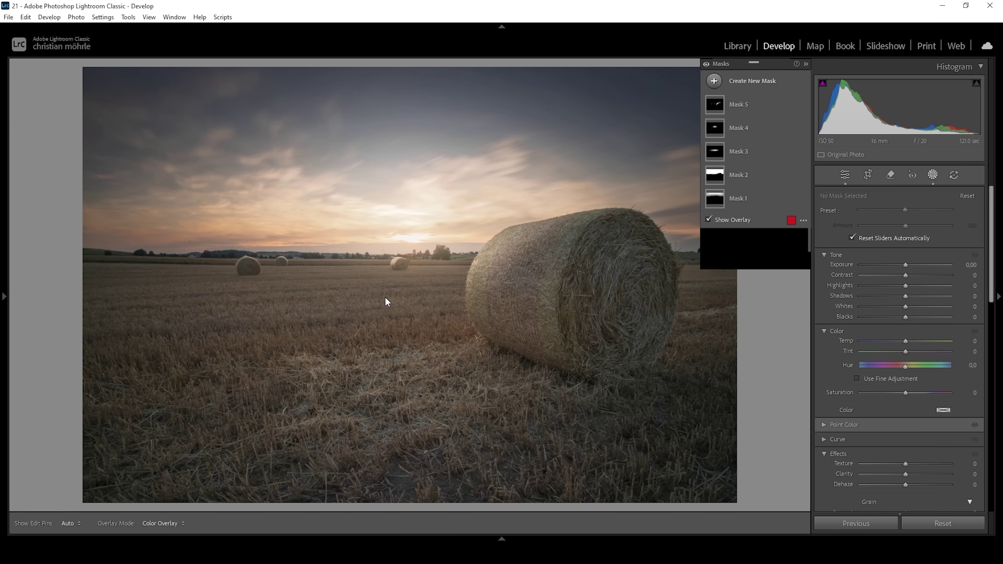
click(368, 284)
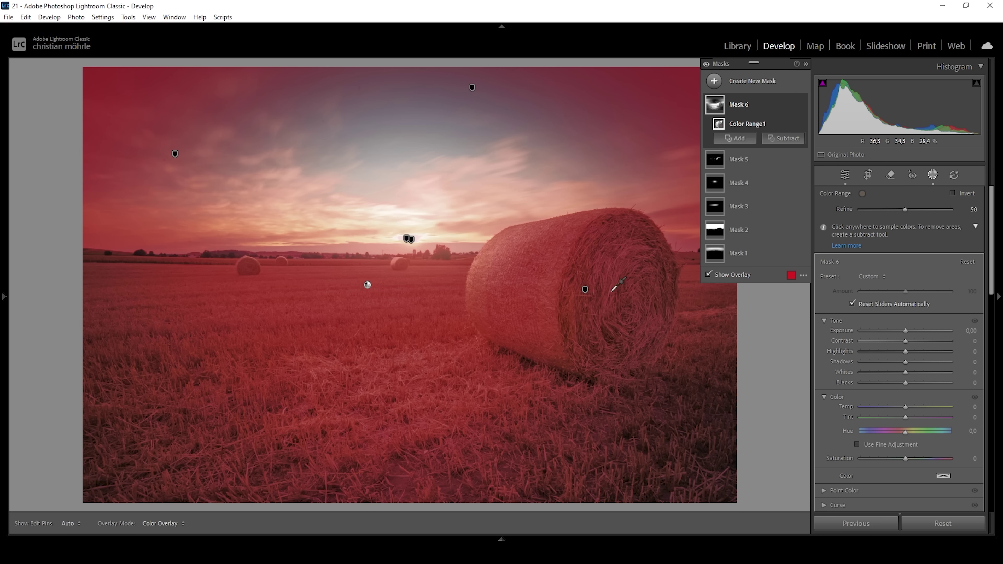
click(797, 139)
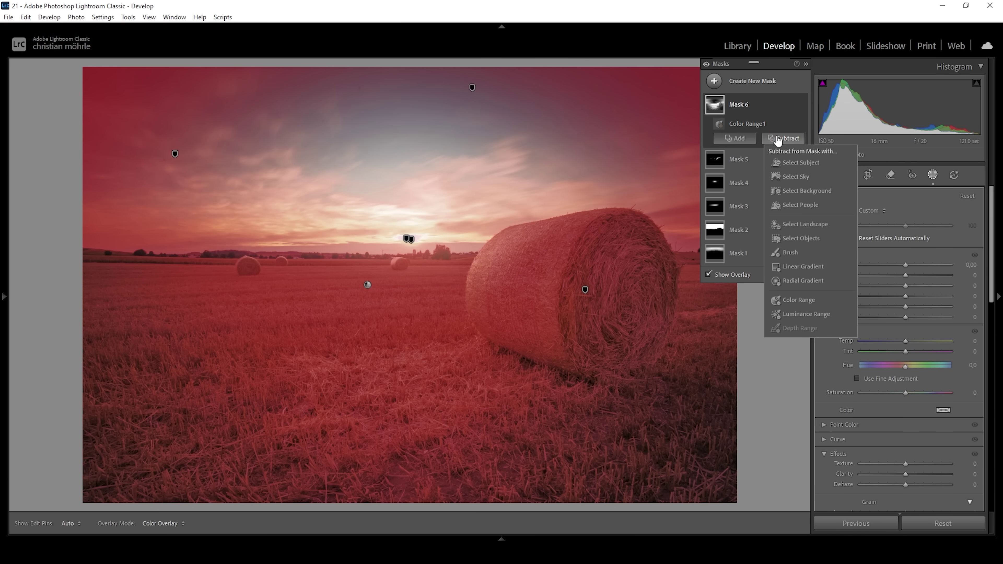
click(789, 173)
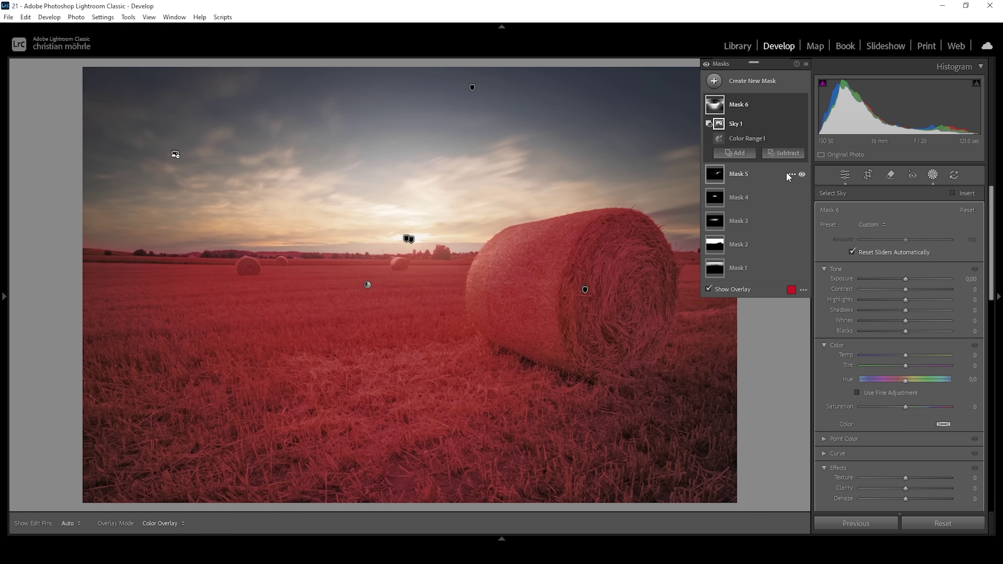
Step: Subtract the large hay bale from the stubble field mask as a selected object
click(774, 155)
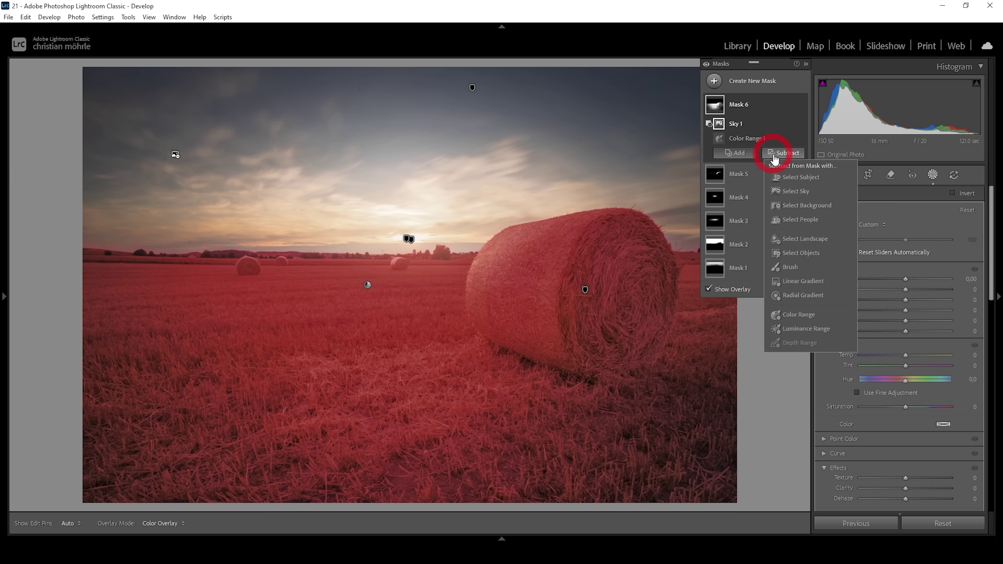
key(Escape)
drag(679, 387, 463, 177)
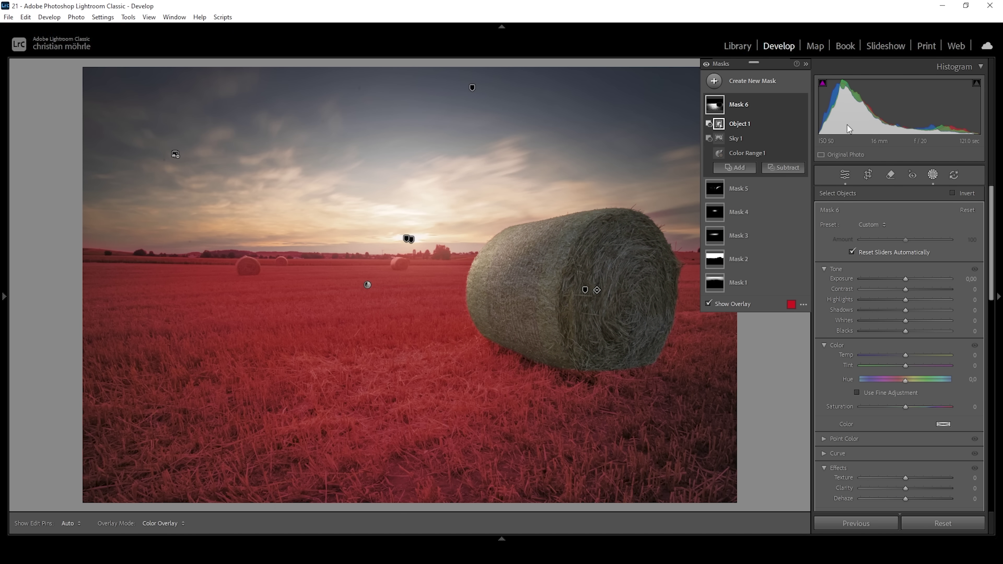
Step: Intersect the field mask with a wide radial gradient centered on the field below the sun
click(791, 105)
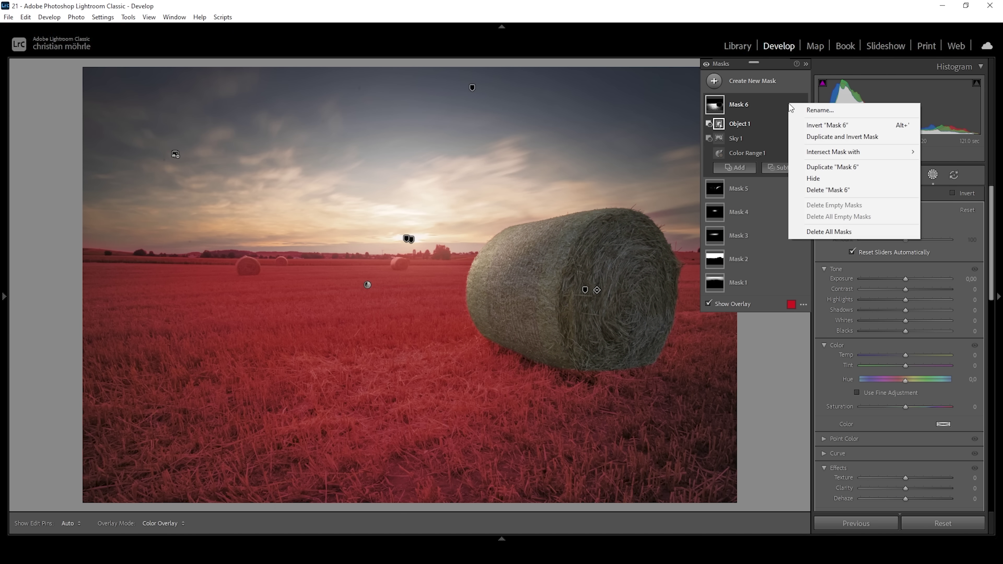
mouse_move(789, 152)
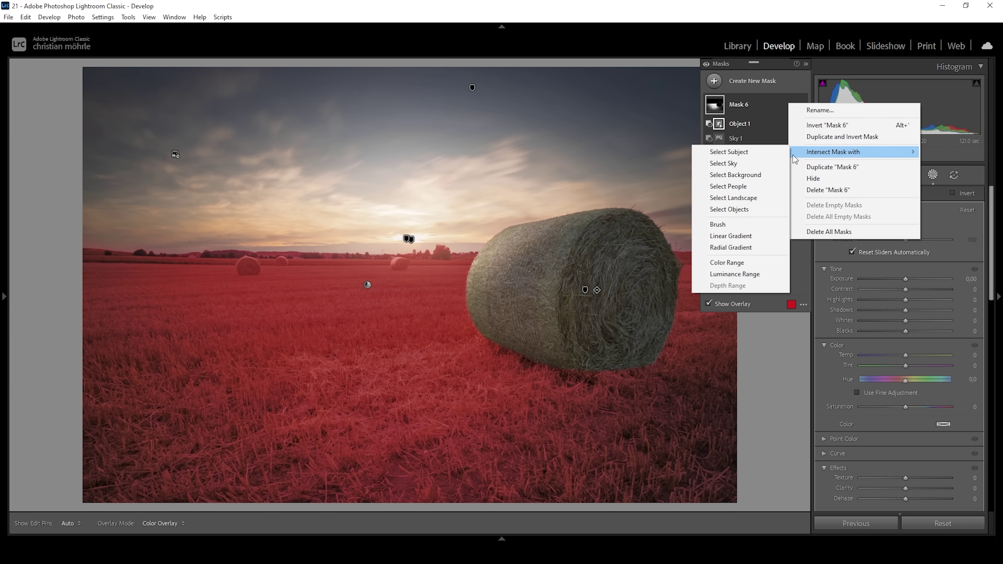
click(731, 250)
drag(386, 299, 699, 413)
mouse_move(385, 298)
mouse_down()
mouse_move(405, 294)
mouse_move(394, 294)
mouse_up()
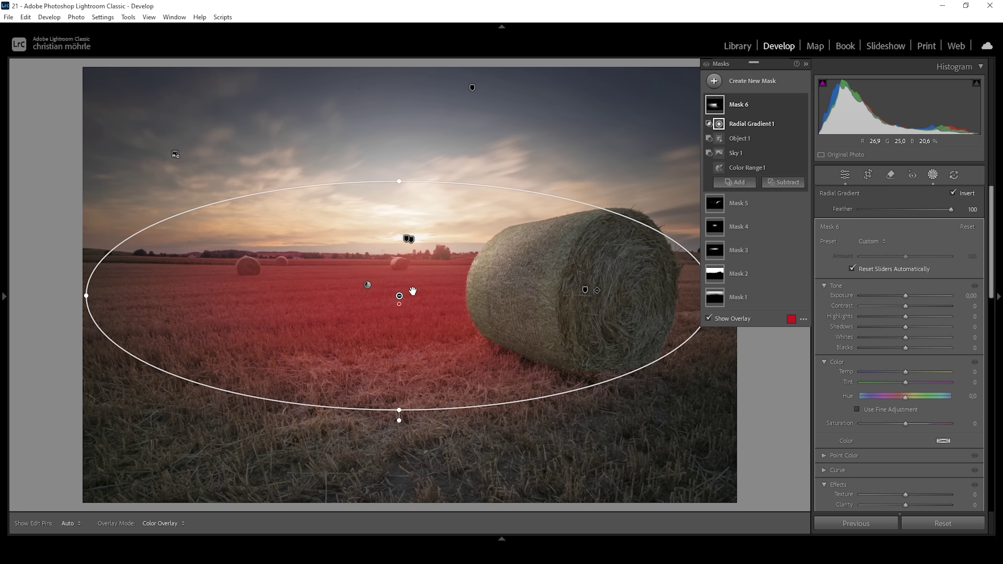
Step: Set the field mask's exposure to 0.61, temperature to 9 and saturation to -33, compare with all masks hidden, and leave masking
click(906, 295)
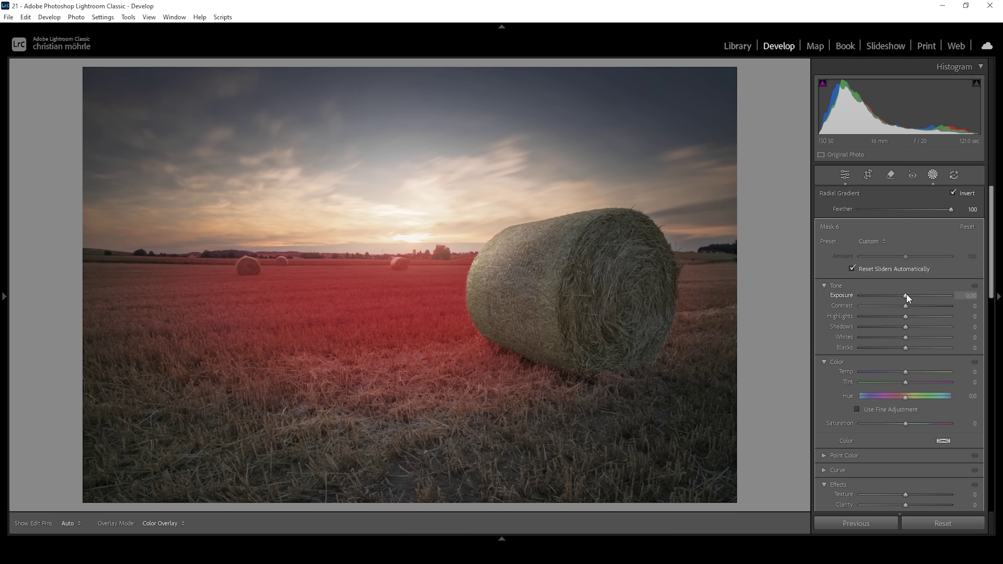
drag(907, 295, 913, 294)
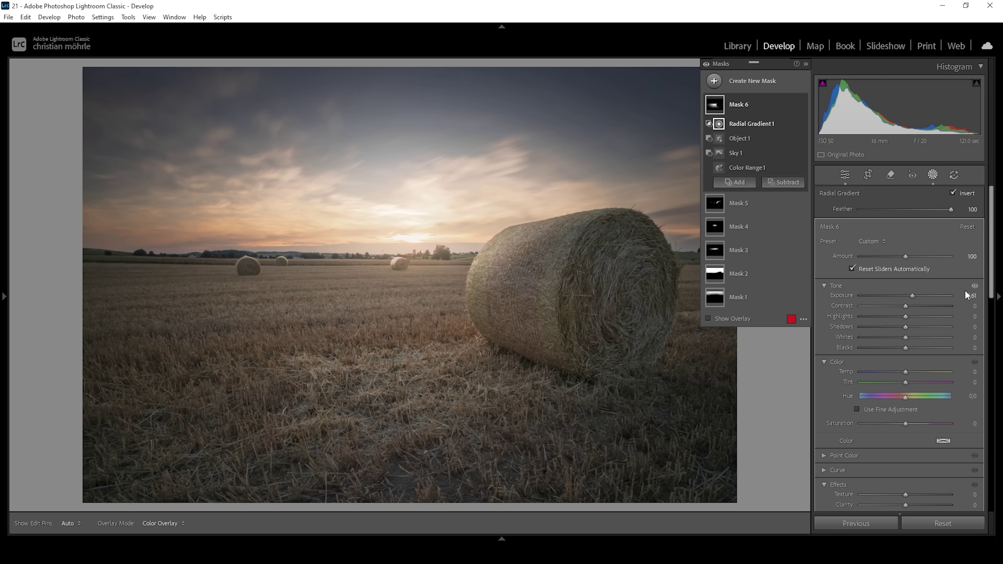
drag(906, 373, 910, 372)
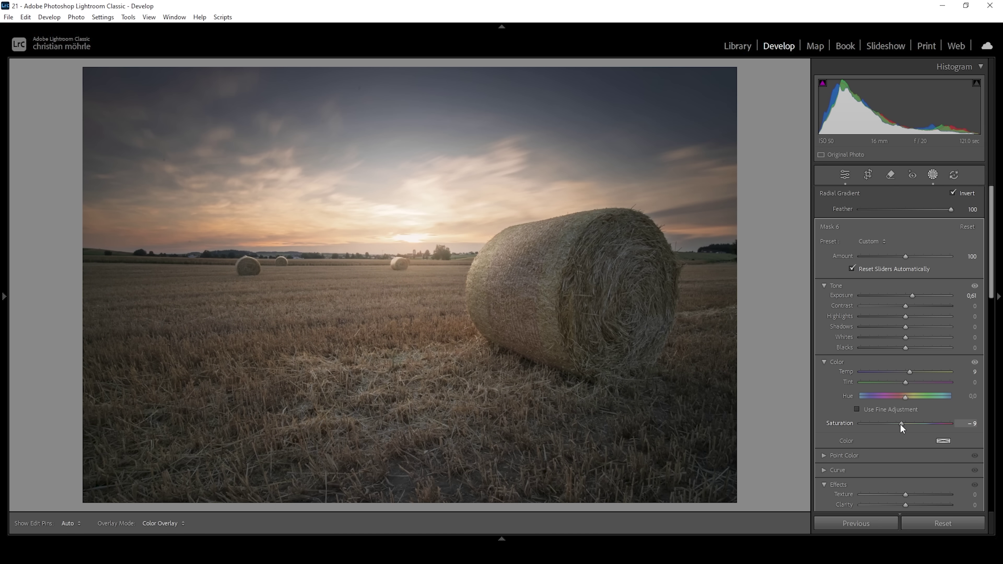
drag(900, 424, 891, 424)
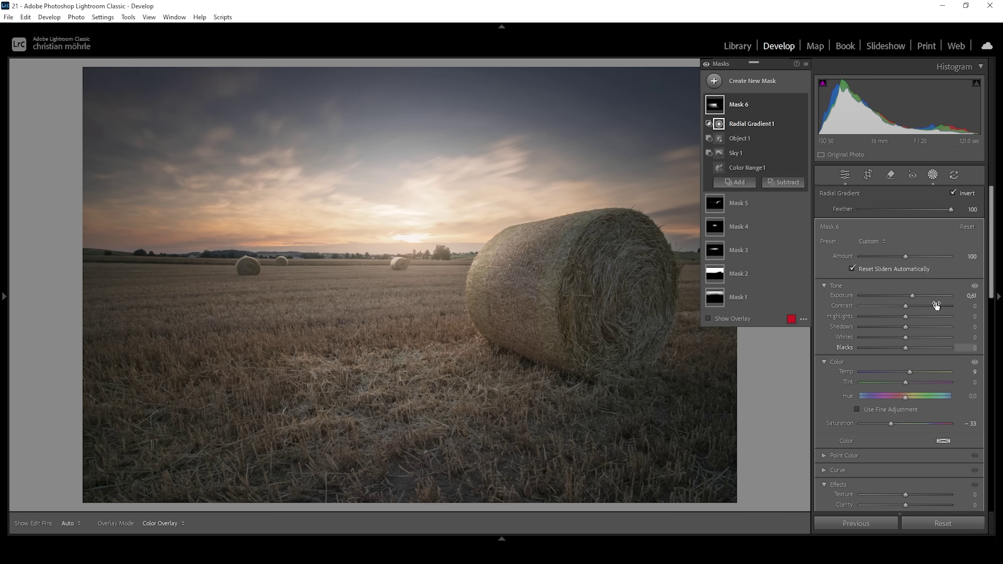
click(706, 64)
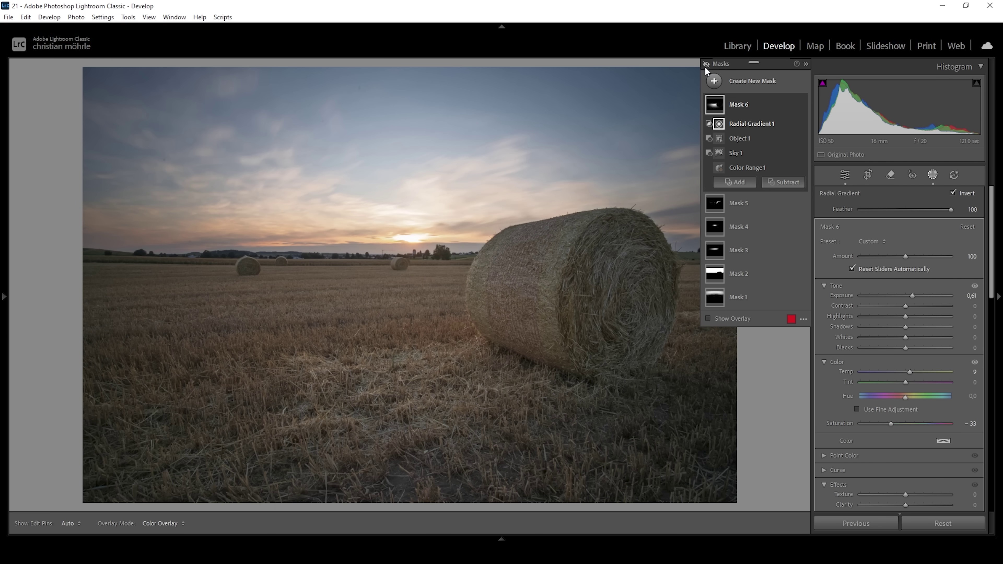
click(705, 65)
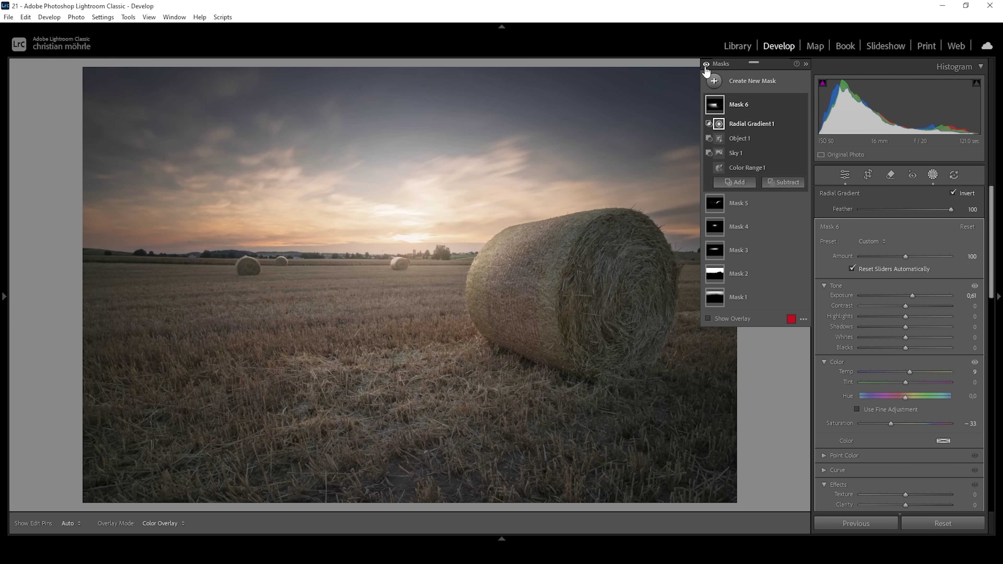
click(932, 174)
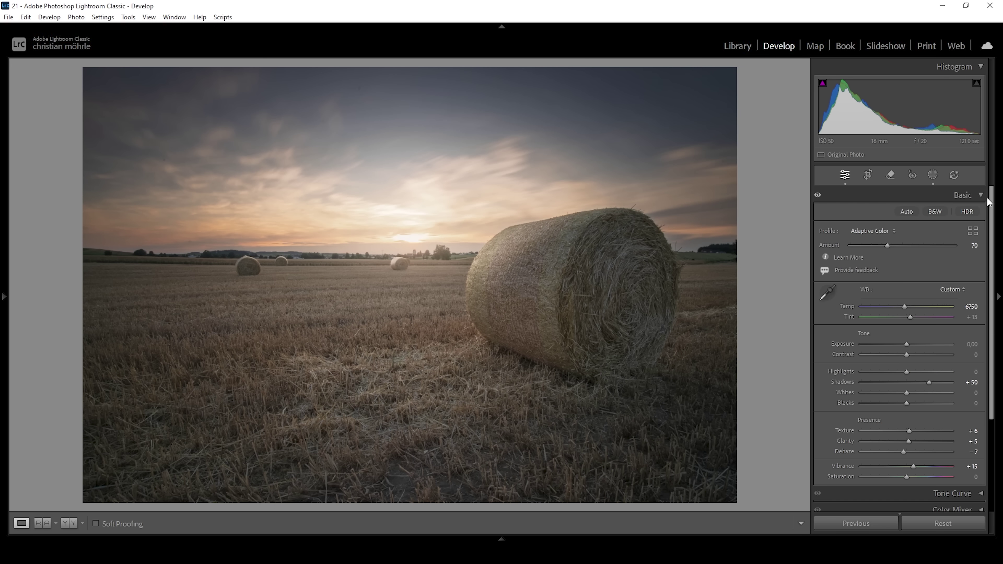
Step: Lower the yellow, orange, purple and blue hue values in the HSL color mixer
ctrl+click(963, 195)
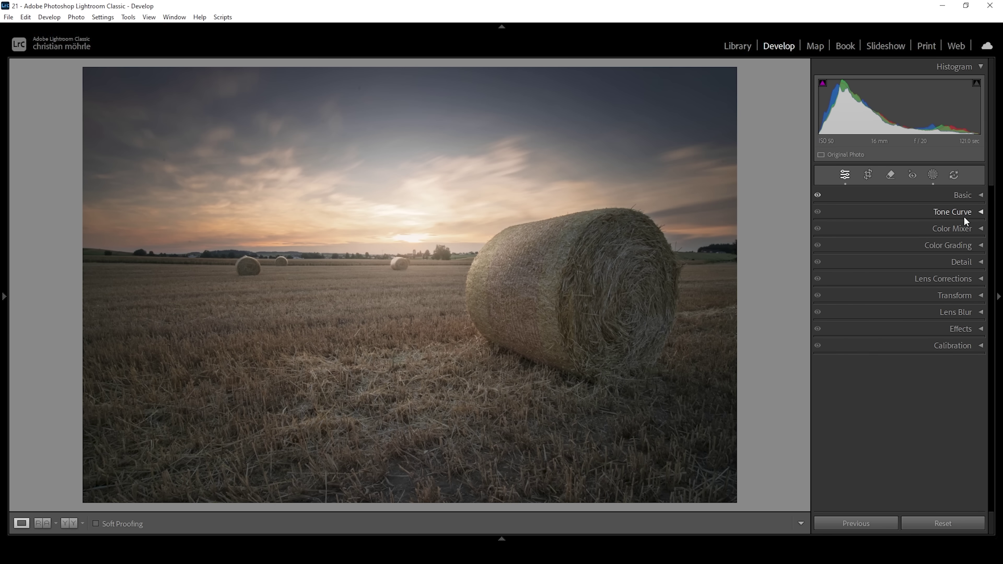
click(966, 232)
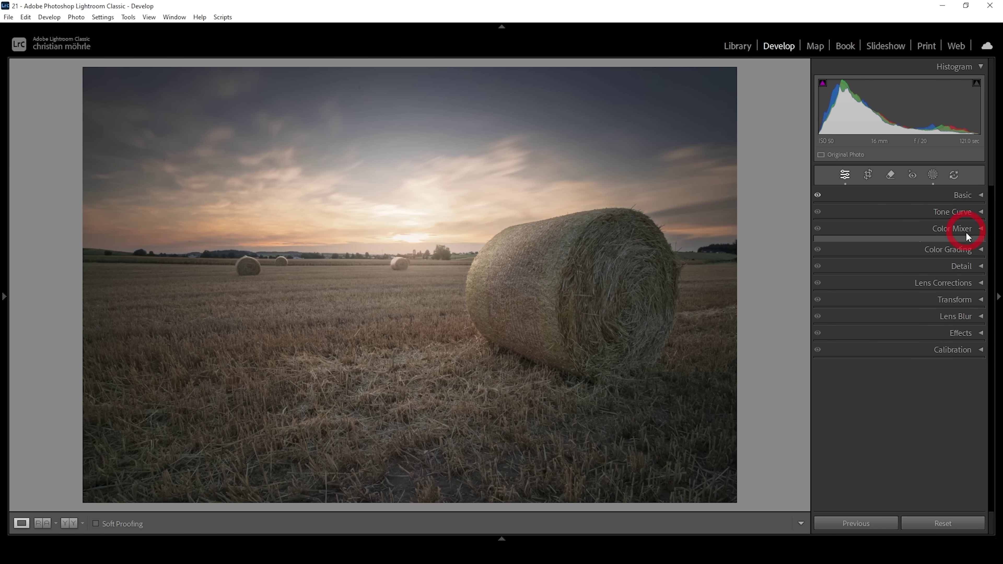
click(853, 277)
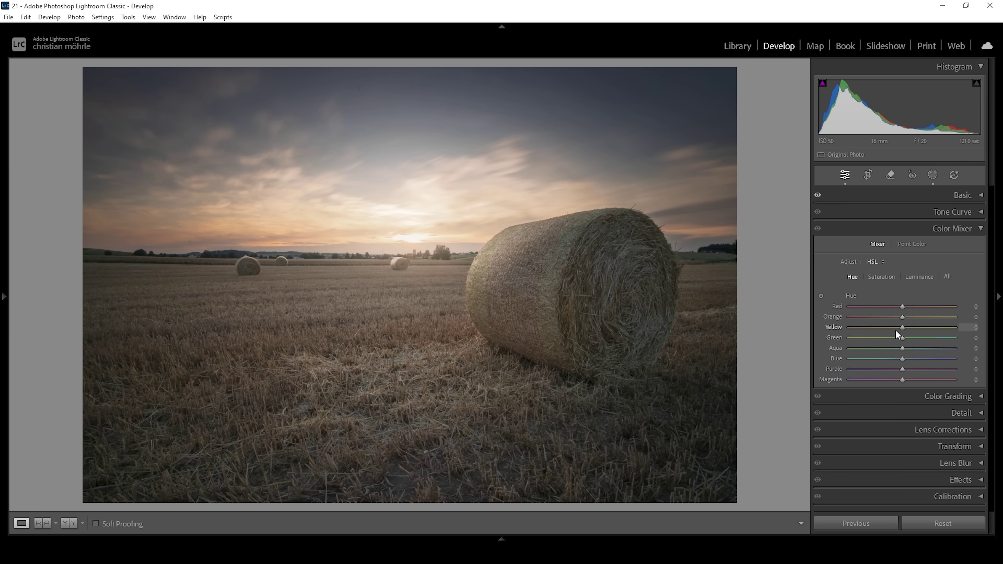
drag(900, 326, 893, 329)
drag(898, 320, 888, 318)
drag(901, 369, 897, 369)
drag(895, 370, 887, 369)
drag(900, 359, 899, 361)
drag(899, 360, 896, 359)
Step: Raise the orange, yellow and blue saturation slightly in the HSL color mixer
click(882, 277)
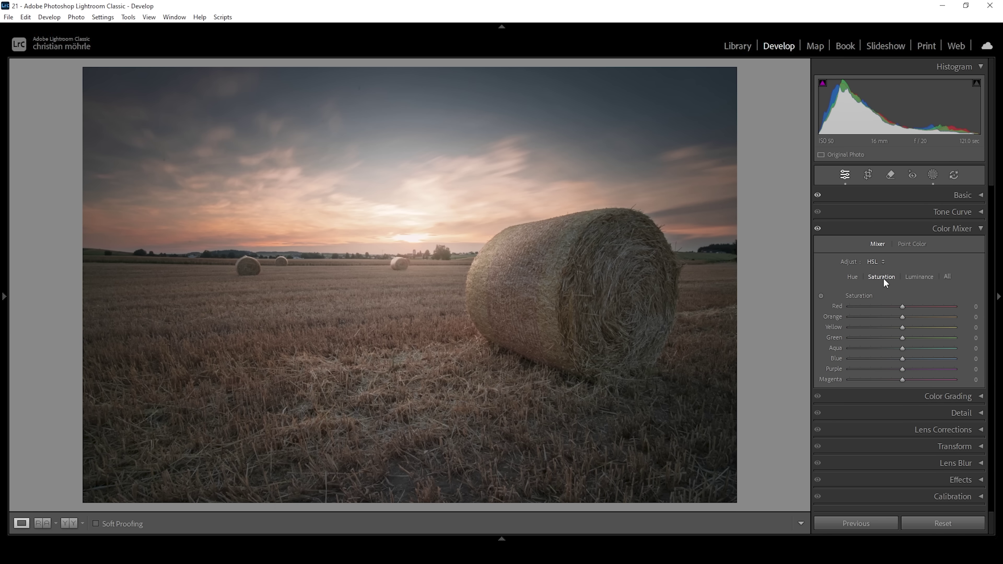
drag(904, 320, 909, 330)
drag(912, 326, 912, 359)
click(942, 226)
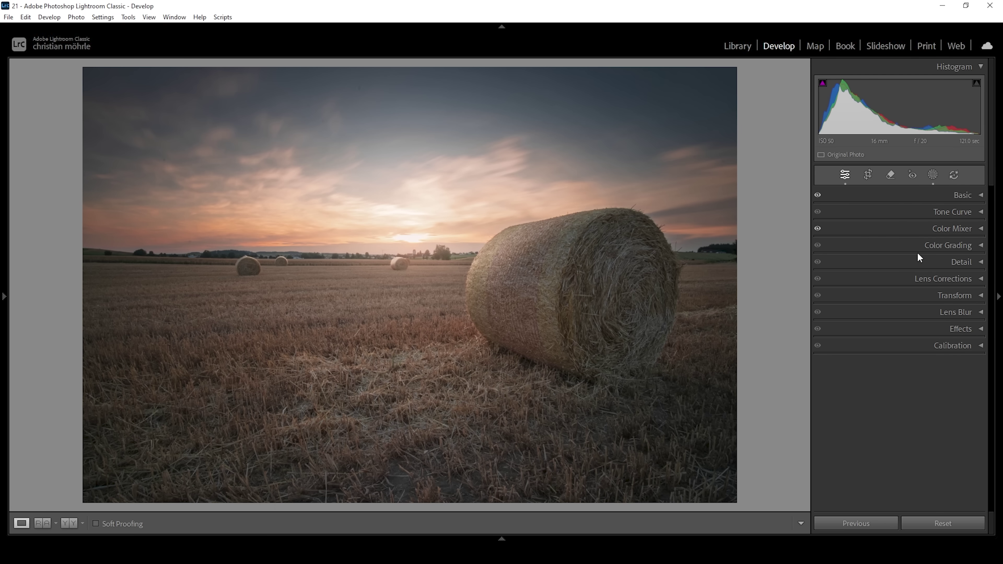
Step: Color grade the highlights with hue 42 and saturation 53, and the midtones with hue 42 and saturation about 29
click(932, 247)
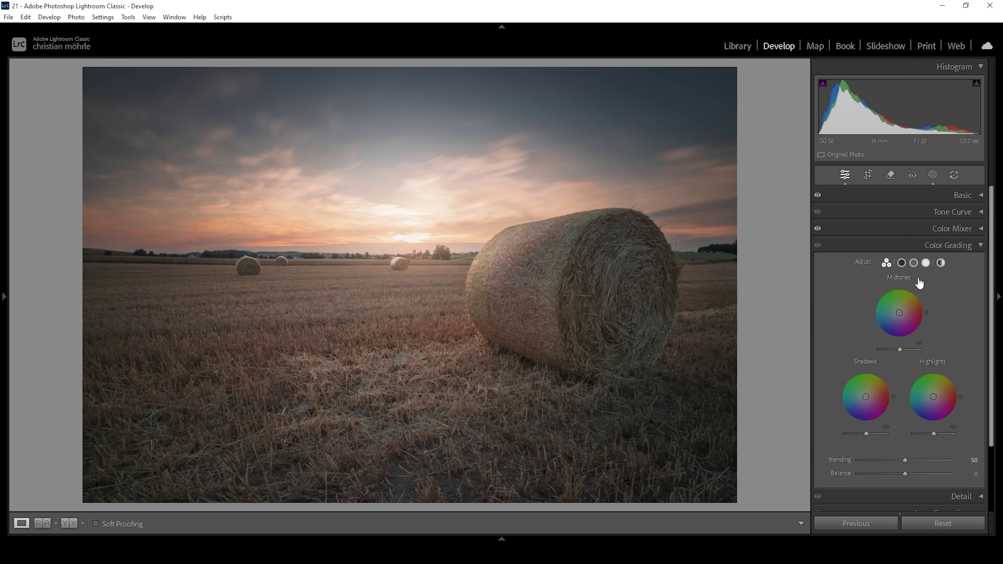
click(925, 263)
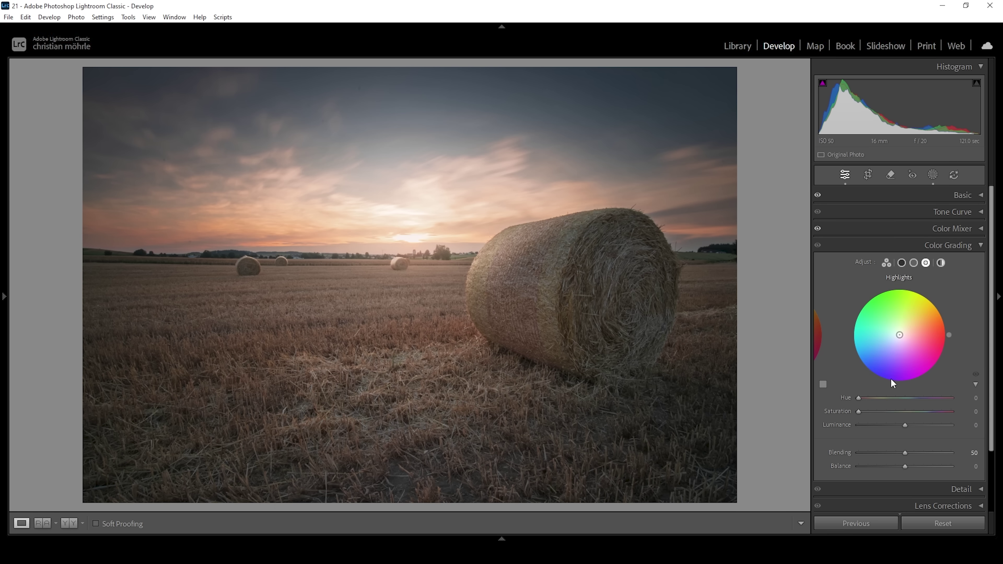
drag(860, 397, 872, 398)
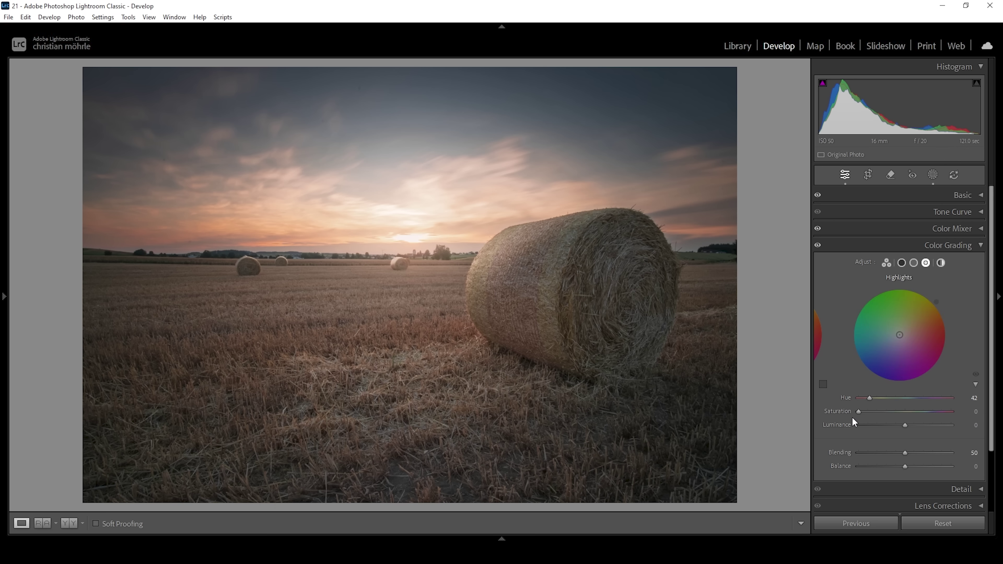
drag(861, 411, 911, 410)
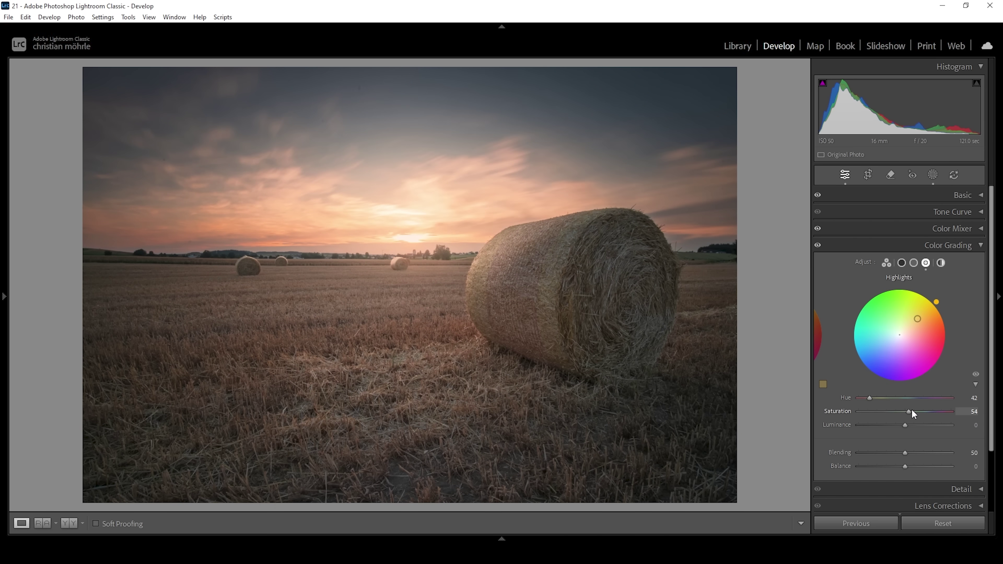
click(914, 262)
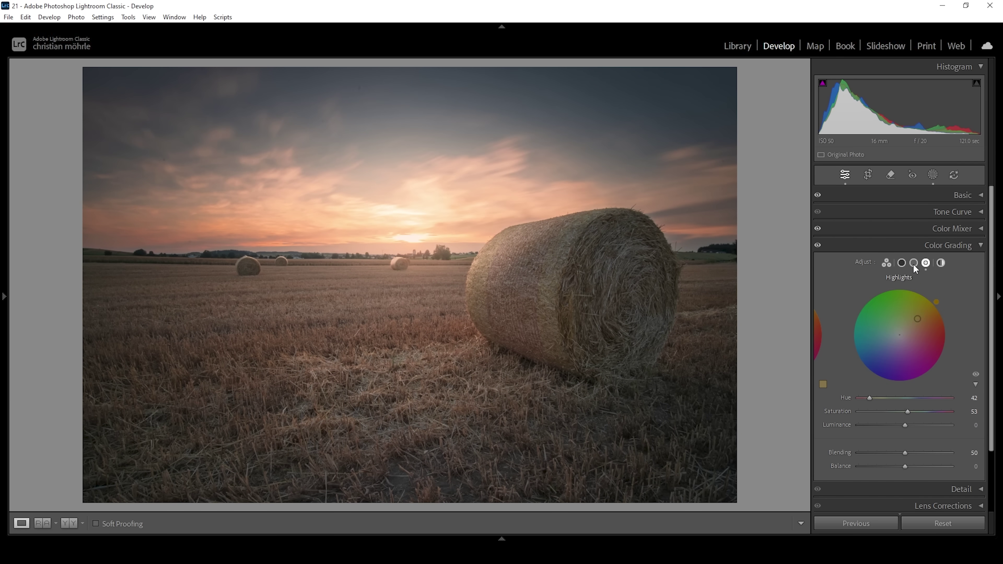
mouse_move(860, 399)
mouse_down()
mouse_move(873, 398)
mouse_move(866, 412)
mouse_move(885, 412)
mouse_up()
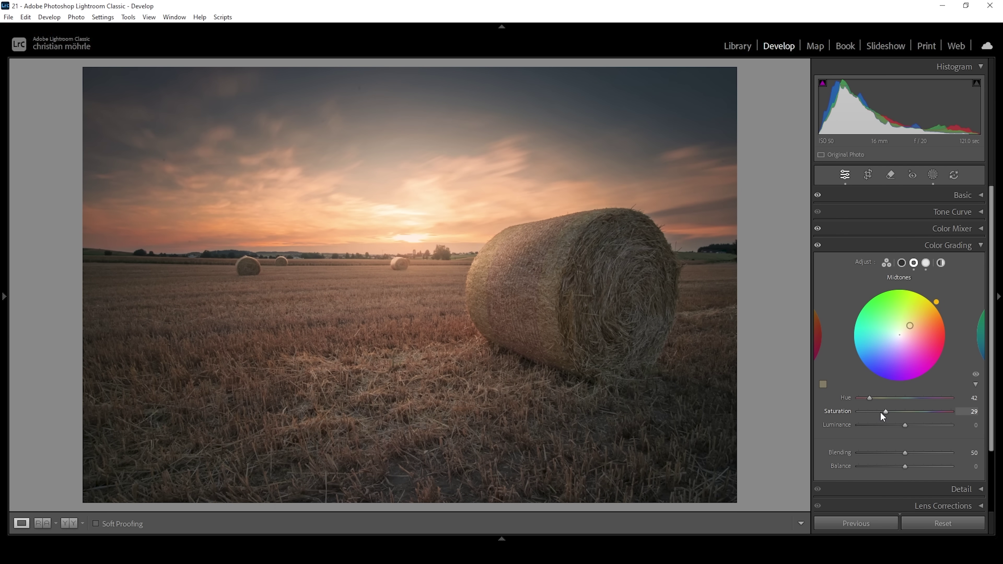
Step: Color grade the shadows with hue 224 and saturation about 7
click(901, 263)
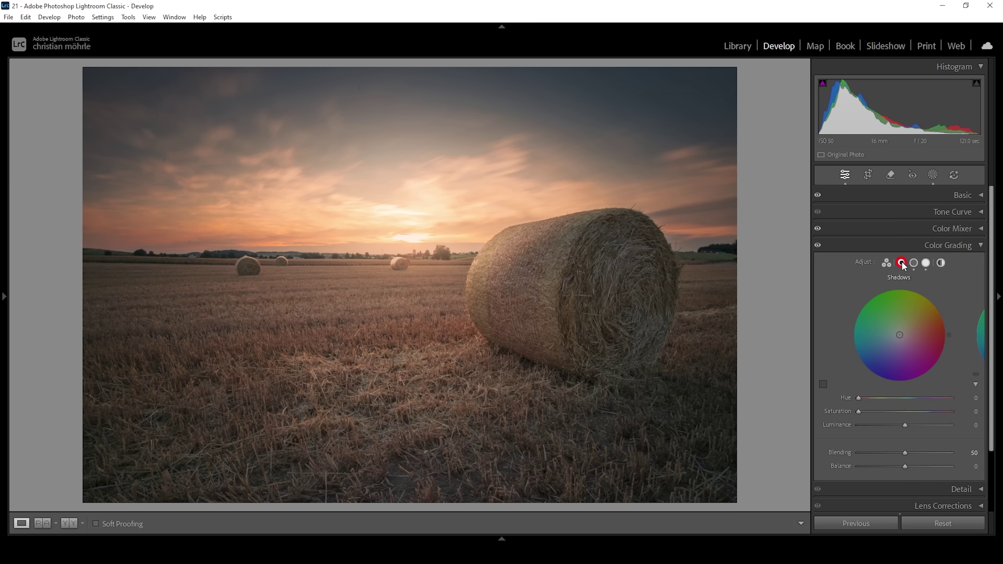
drag(863, 397, 916, 399)
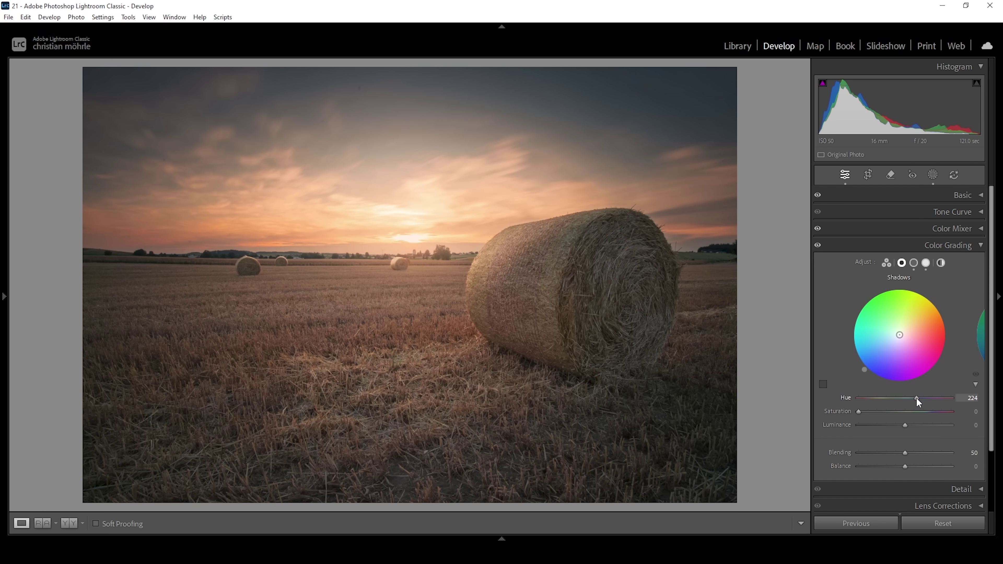
drag(858, 412, 864, 414)
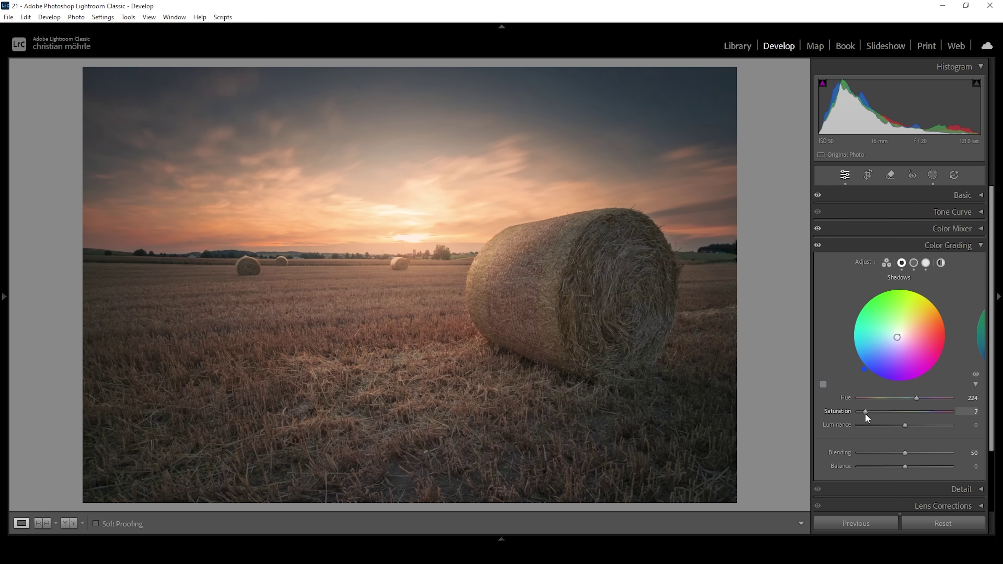
drag(864, 415, 864, 413)
Step: Apply a global color grade with hue 40 and saturation 8, and compare the image with and without color grading
click(942, 263)
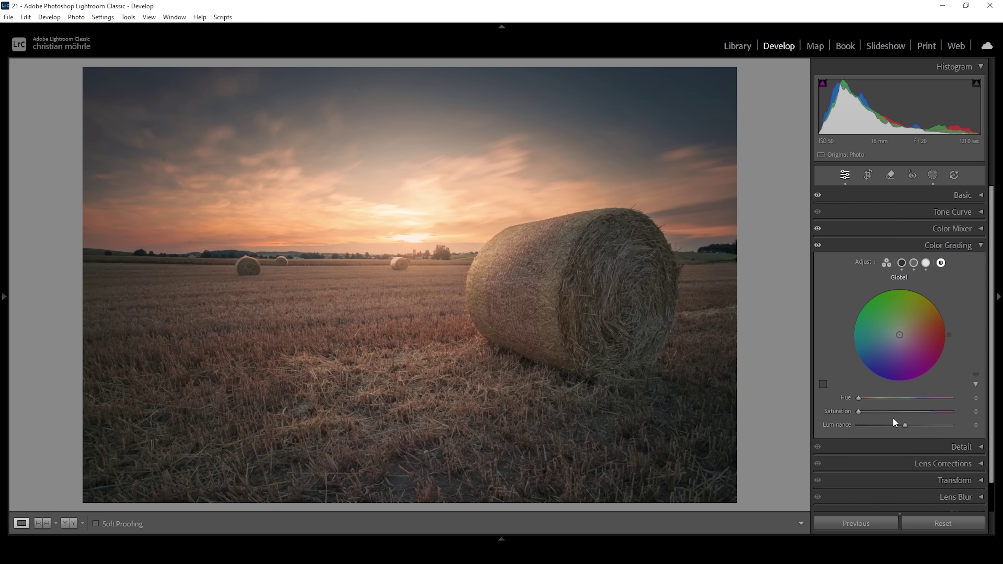
drag(858, 398, 869, 399)
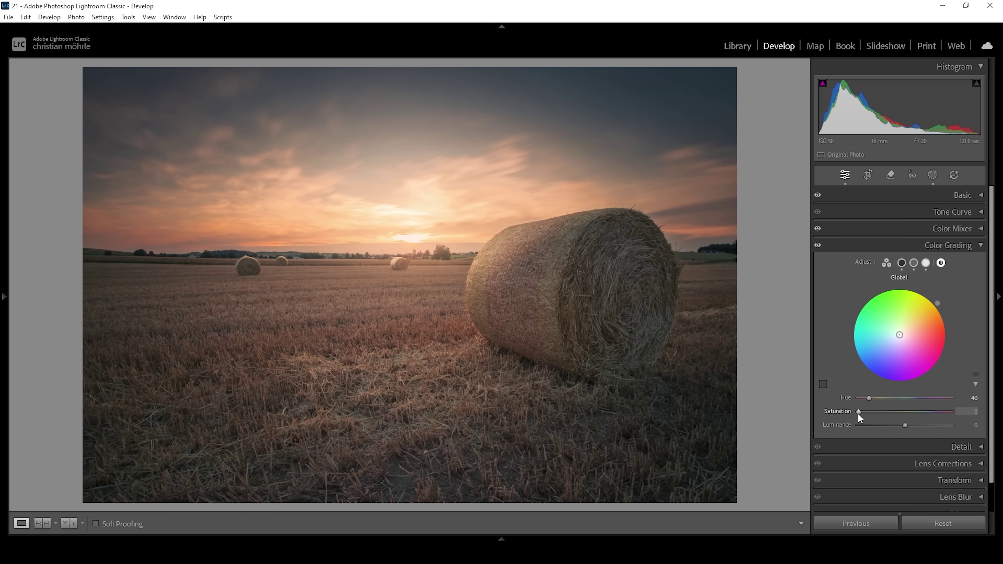
drag(859, 411, 861, 411)
click(817, 246)
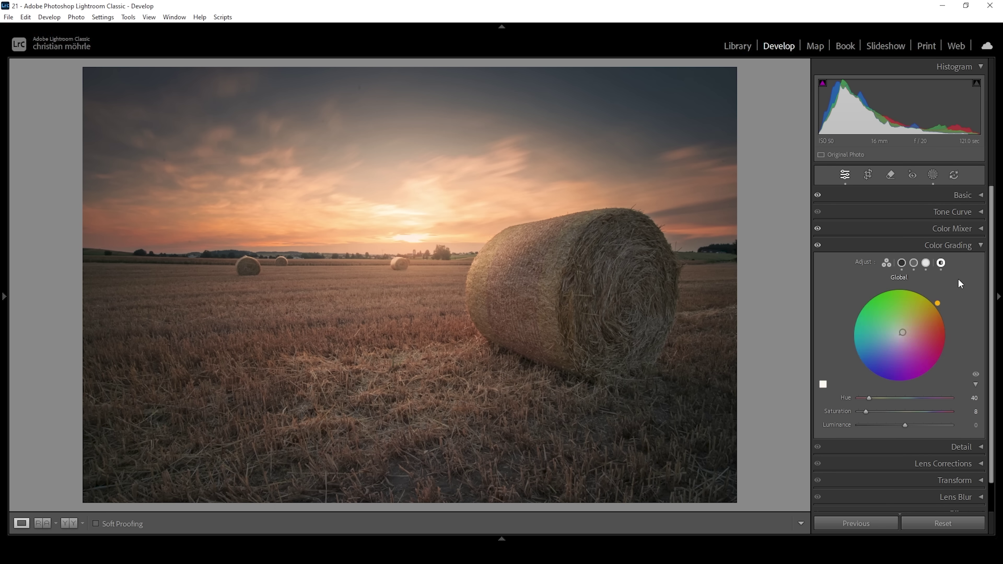
Step: Calibrate the blue primary with hue -16 and saturation +26
click(978, 244)
click(954, 343)
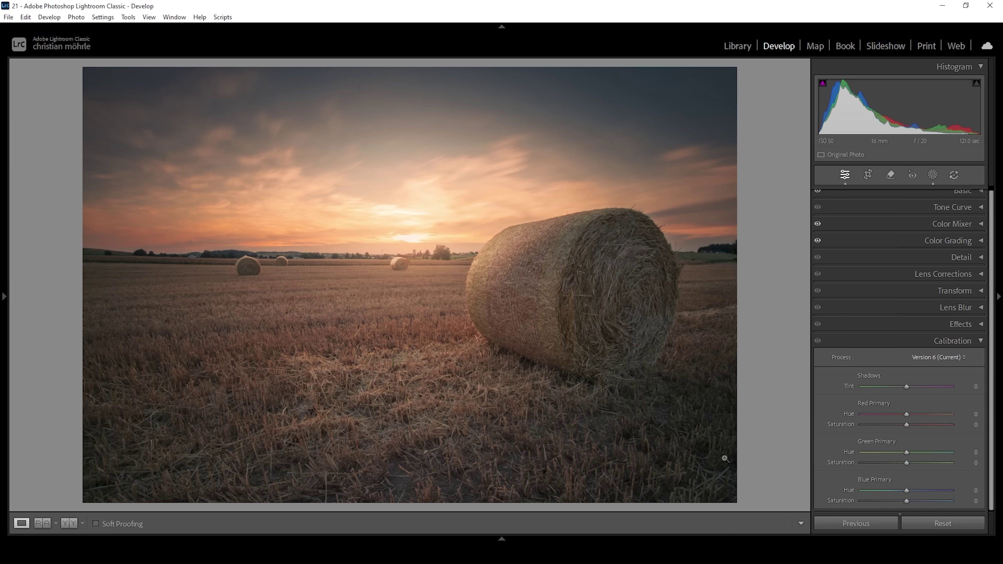
drag(905, 490, 918, 500)
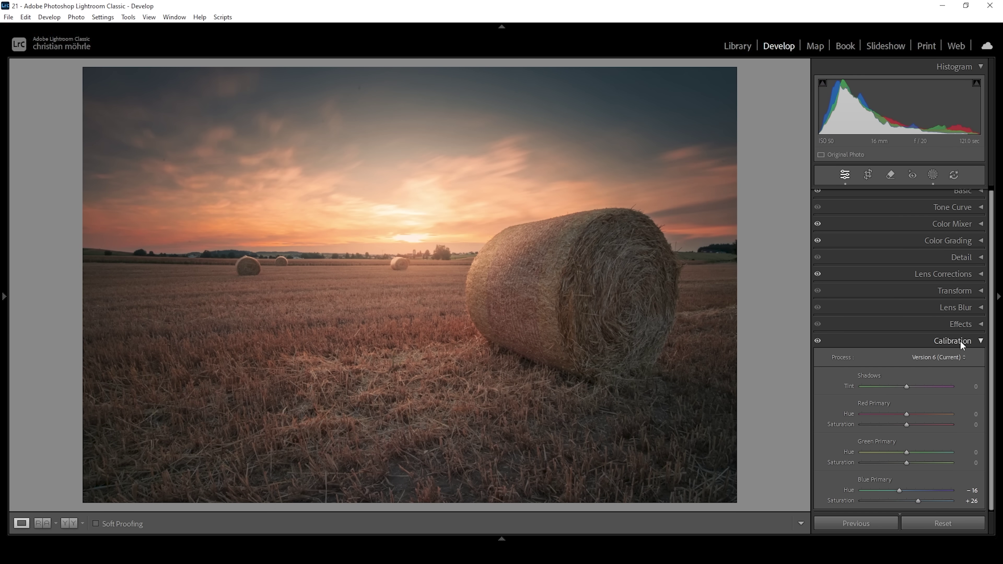
Step: Sharpen the photo by raising the detail to nearly its maximum and increasing the masking and amount
click(953, 256)
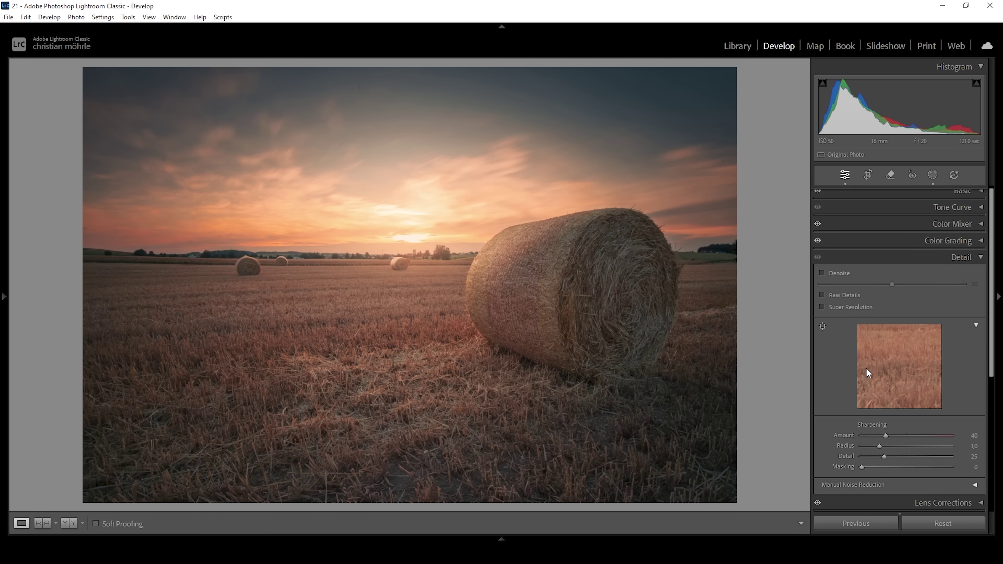
drag(884, 455, 952, 456)
drag(865, 467, 920, 472)
drag(885, 433, 914, 436)
click(956, 257)
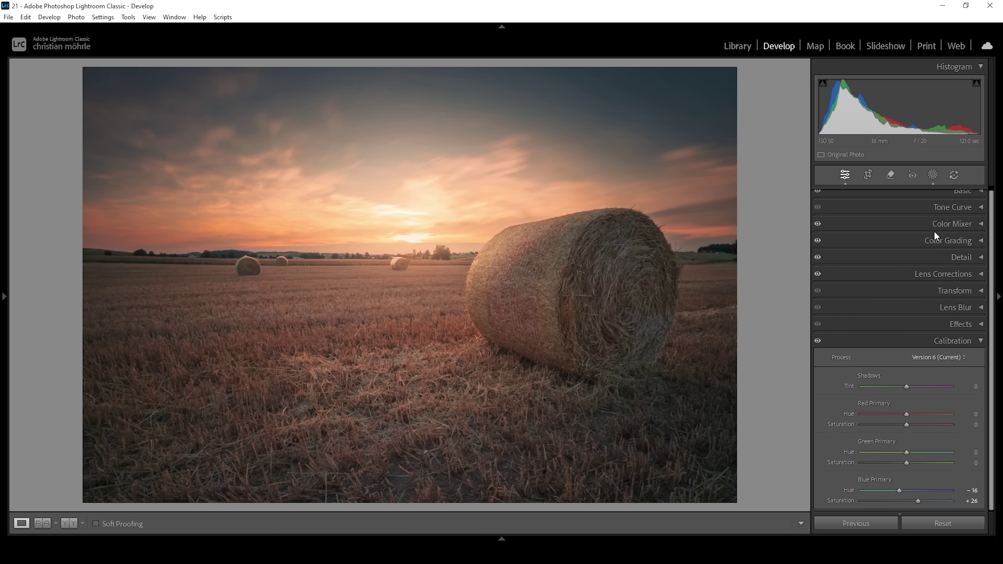
Step: Heal the small spots in the upper sky with a size 4 healing brush at feather 0, and close the Remove tool
click(891, 177)
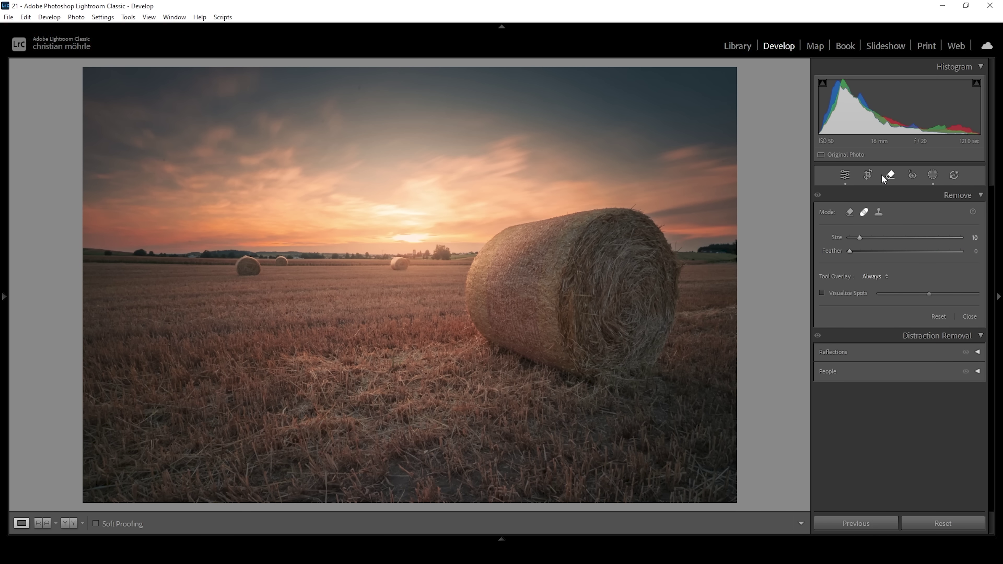
click(864, 216)
key(bracketleft)
click(294, 113)
click(304, 108)
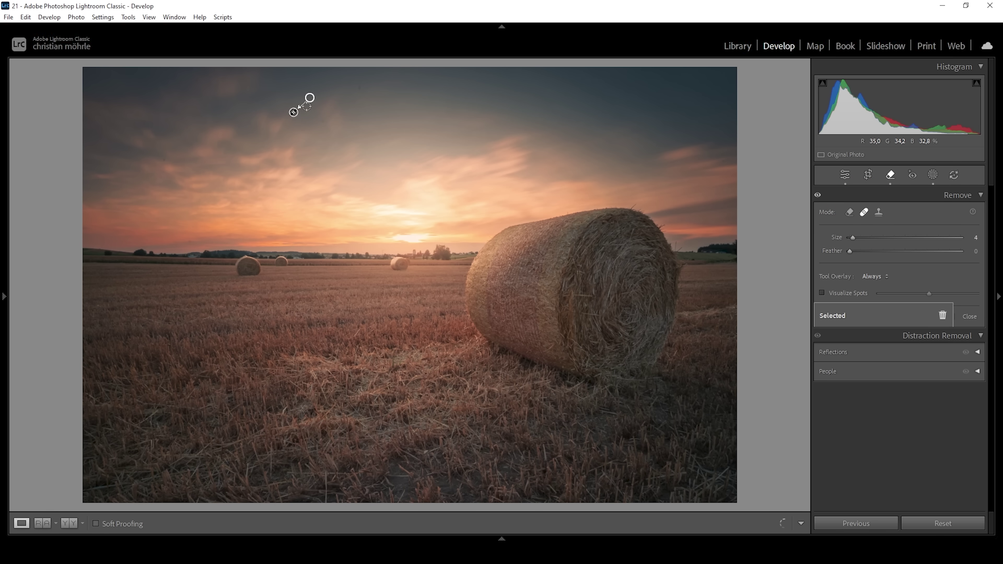
click(323, 119)
click(359, 87)
click(887, 180)
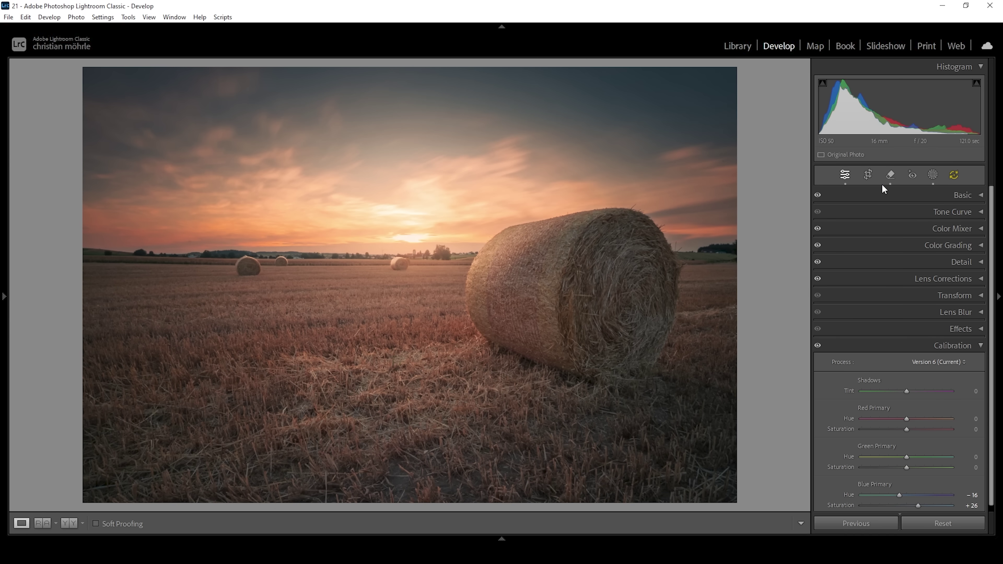